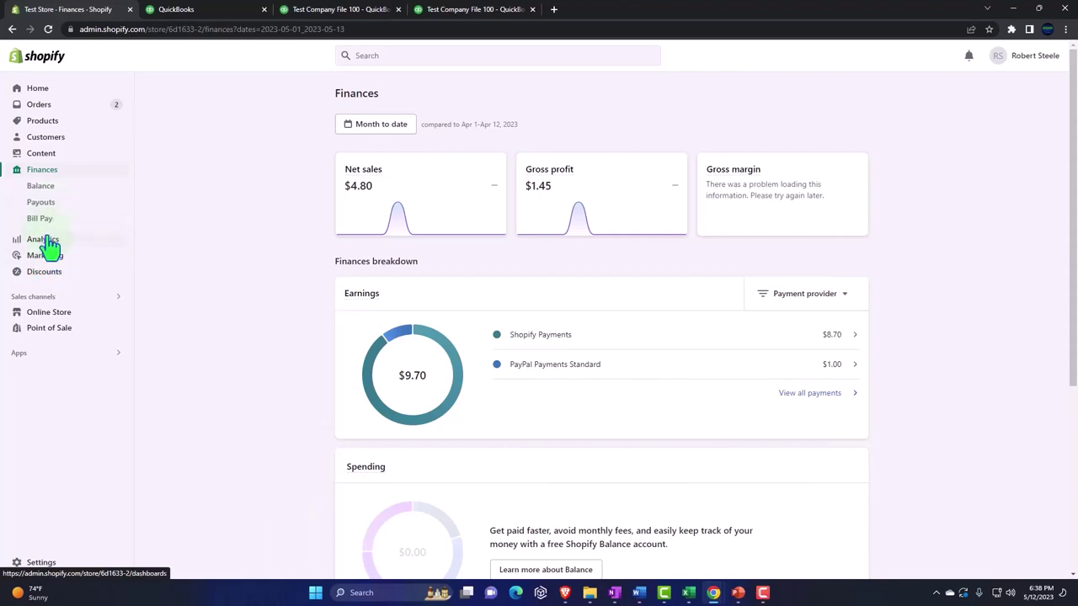
Open Shopify's Payouts list showing the May 9, 2023 payout: $8.70 charges, $7.15 total.
left_click(46, 240)
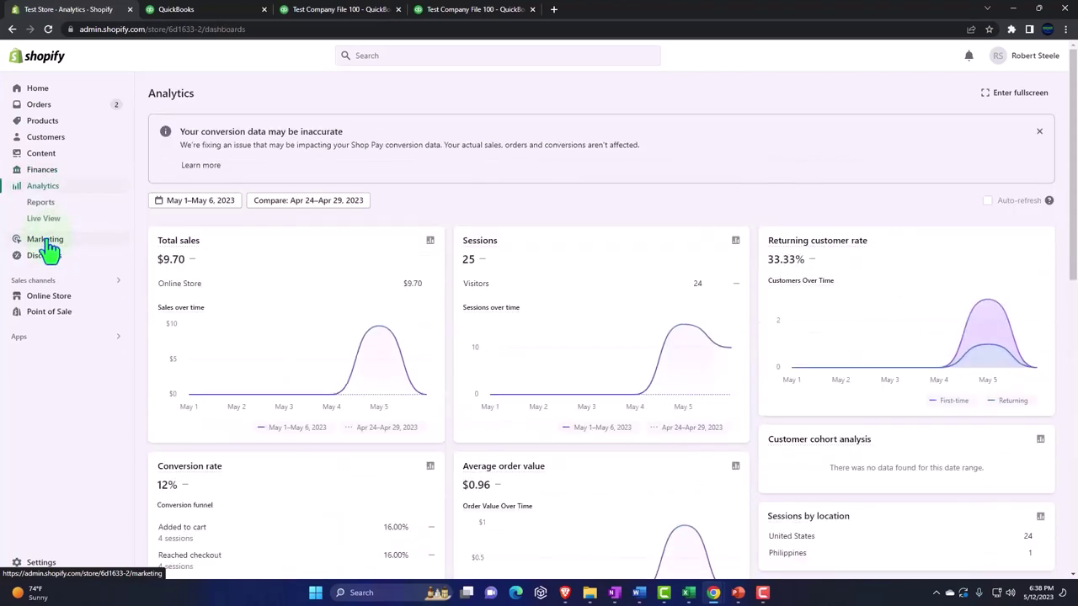
left_click(40, 203)
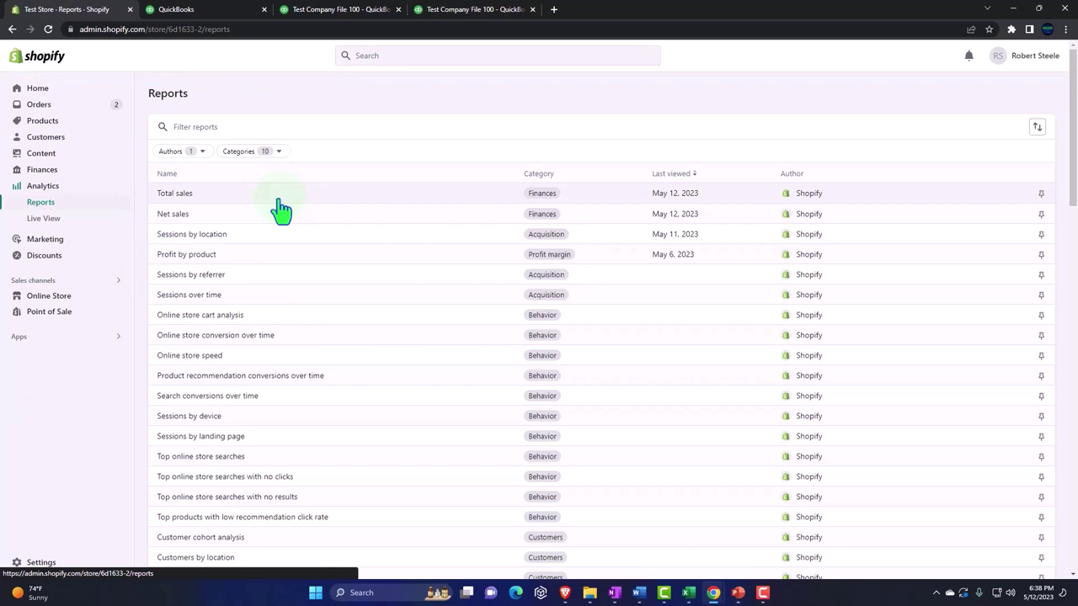
left_click(44, 173)
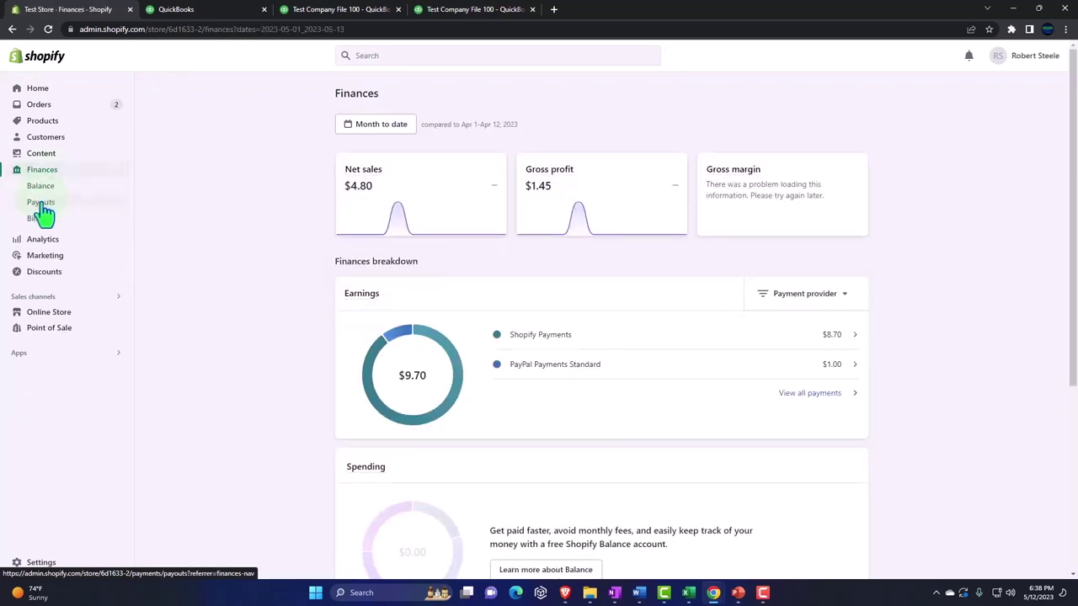
left_click(40, 202)
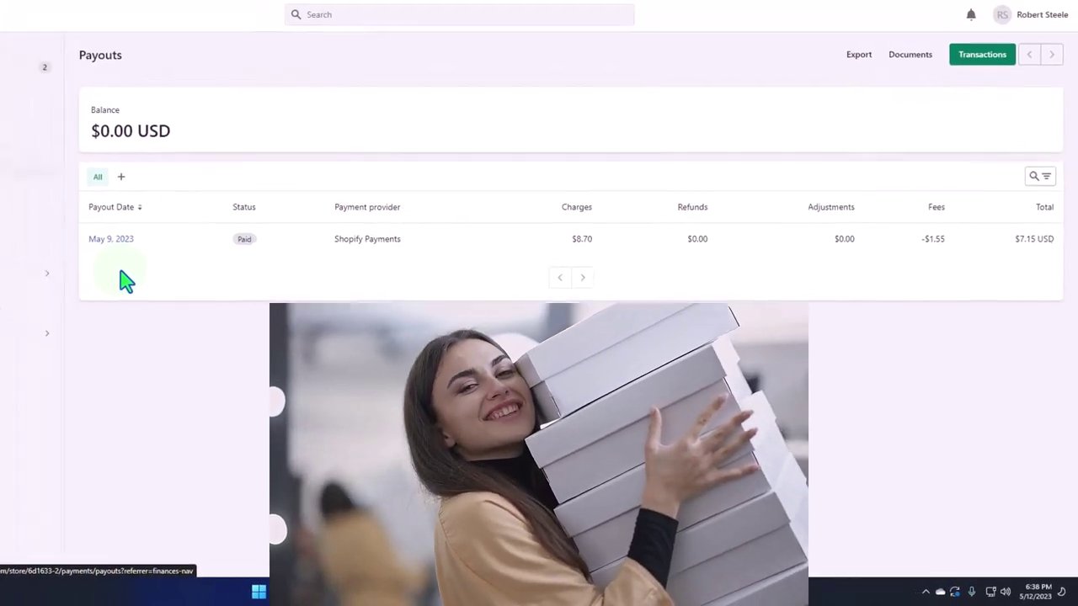
Switch to QuickBooks and bring up the Commerce overview with $9.70 net revenue.
left_click(226, 12)
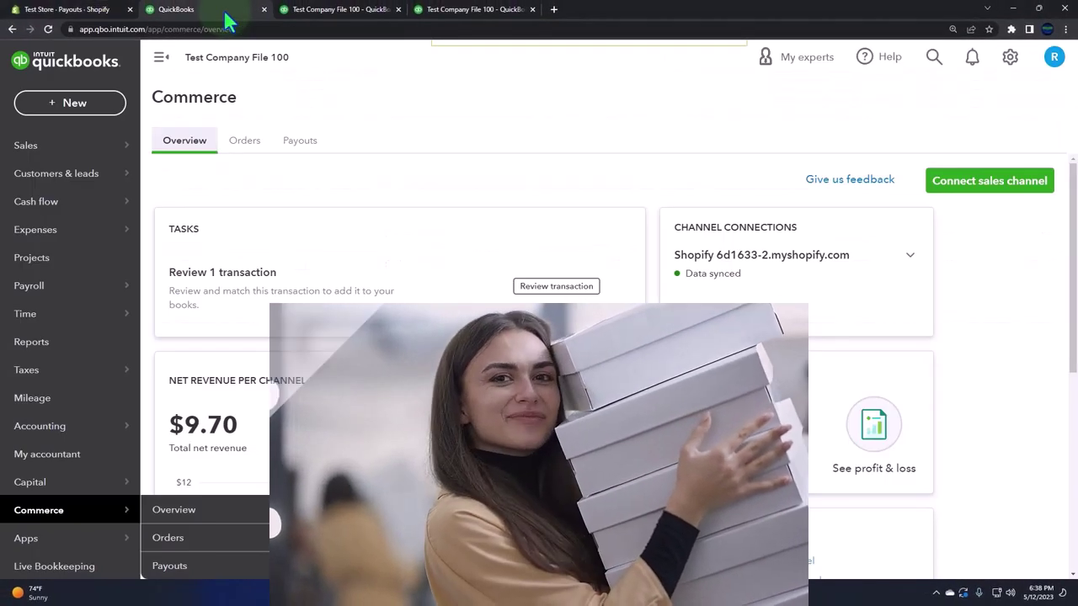
left_click(78, 106)
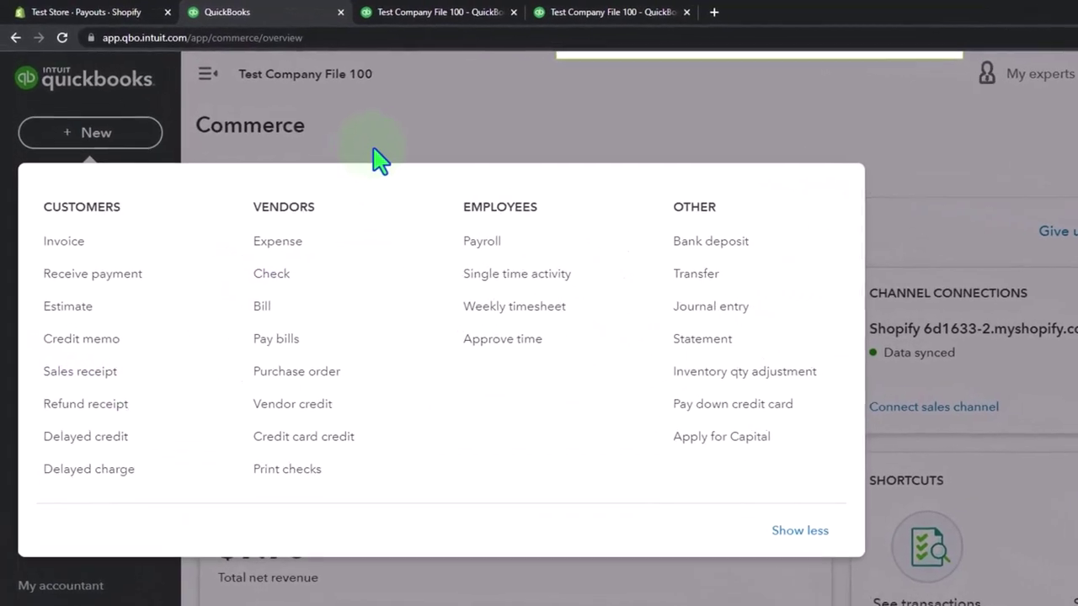
left_click(376, 151)
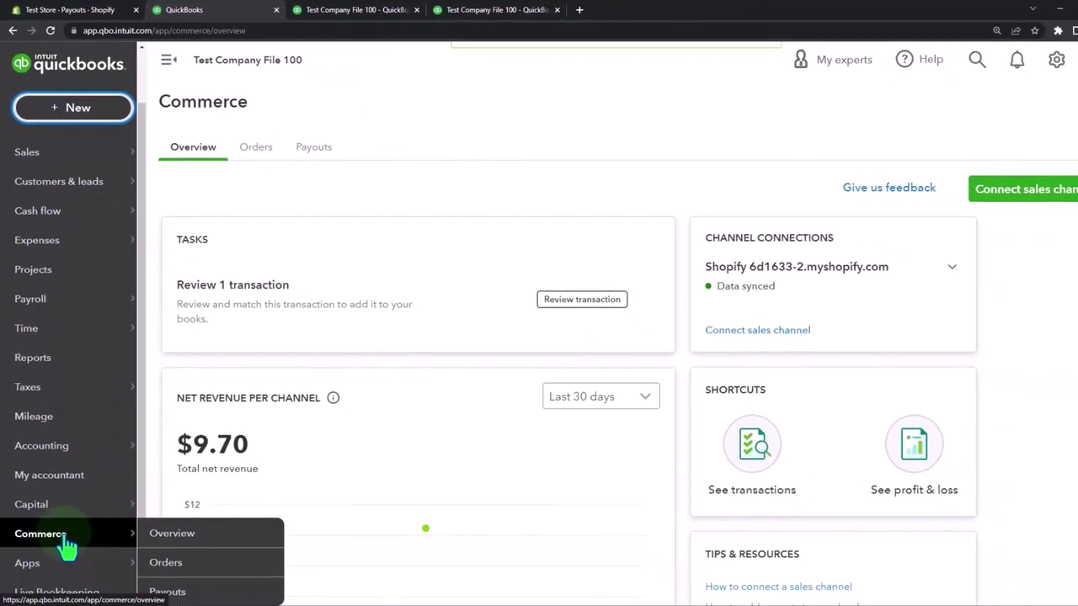
left_click(63, 536)
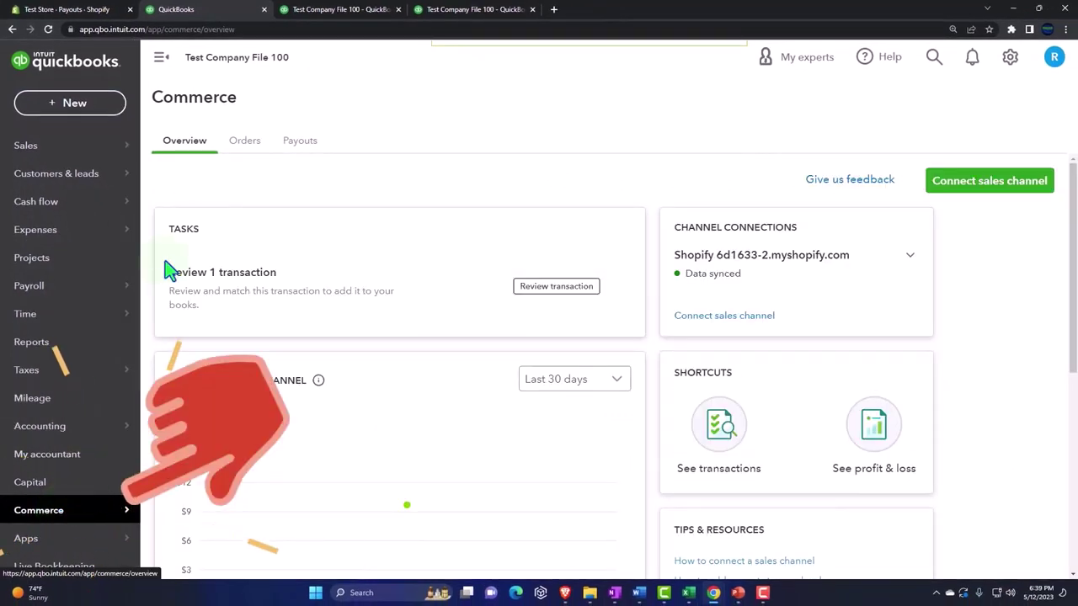
Collapse the side navigation and check the Commerce Orders and $7.15 Payouts before returning to Overview.
left_click(160, 59)
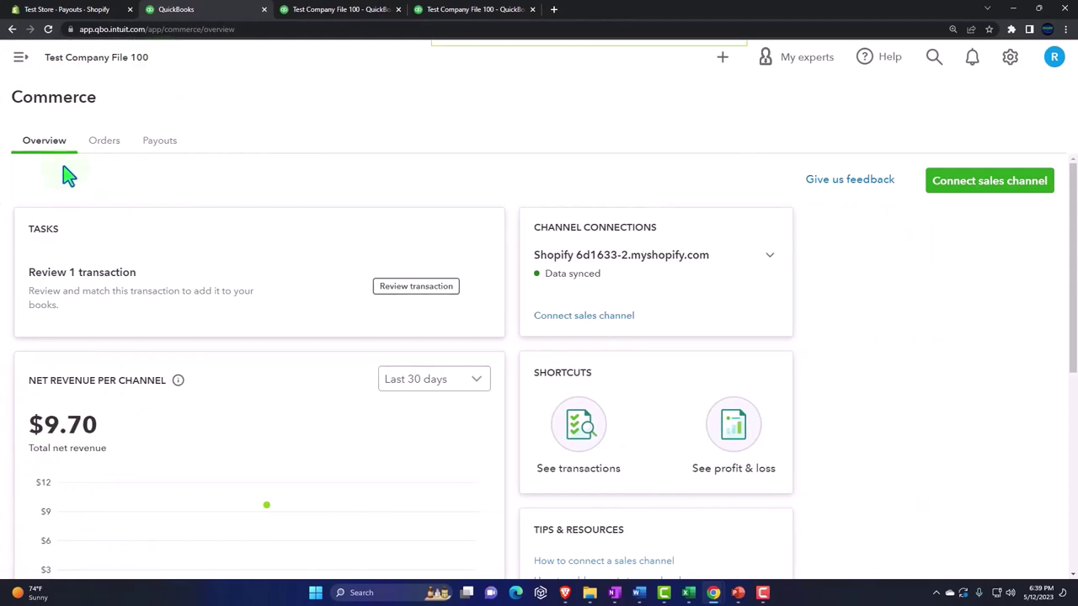
left_click(117, 146)
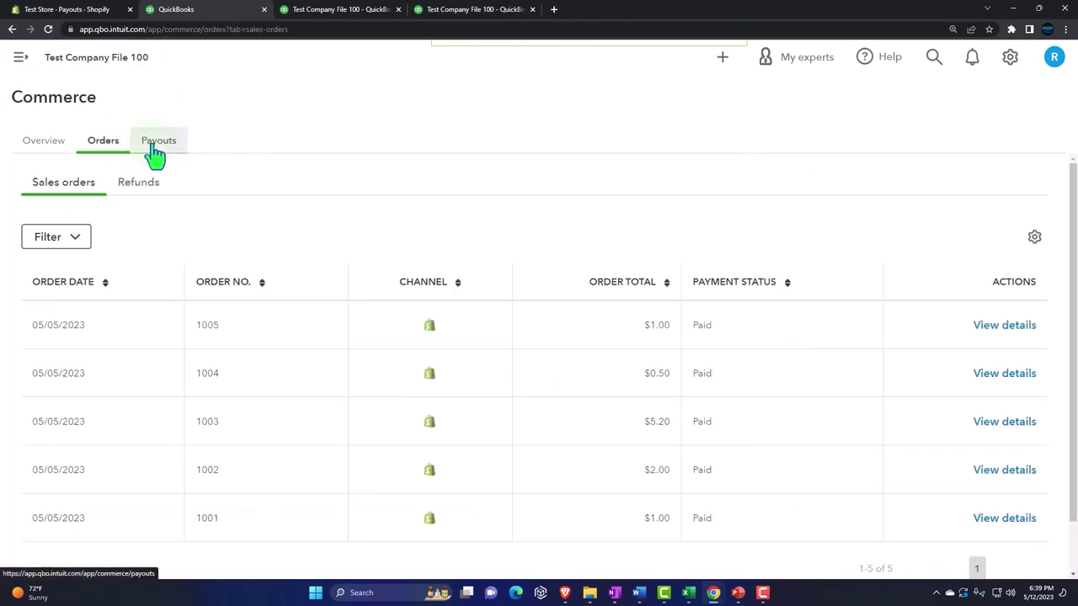
left_click(157, 154)
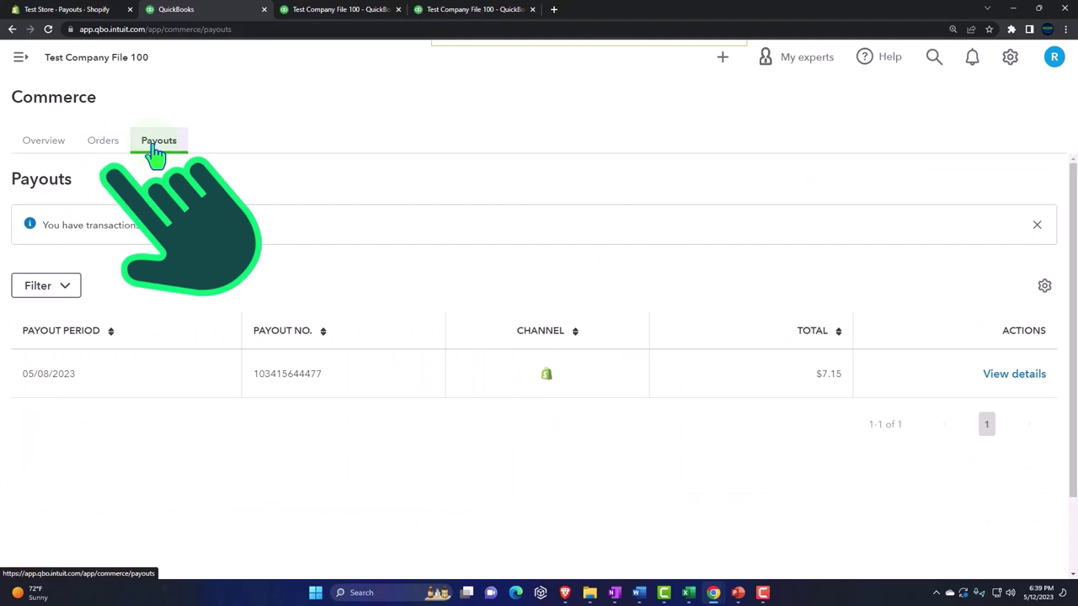
left_click(48, 156)
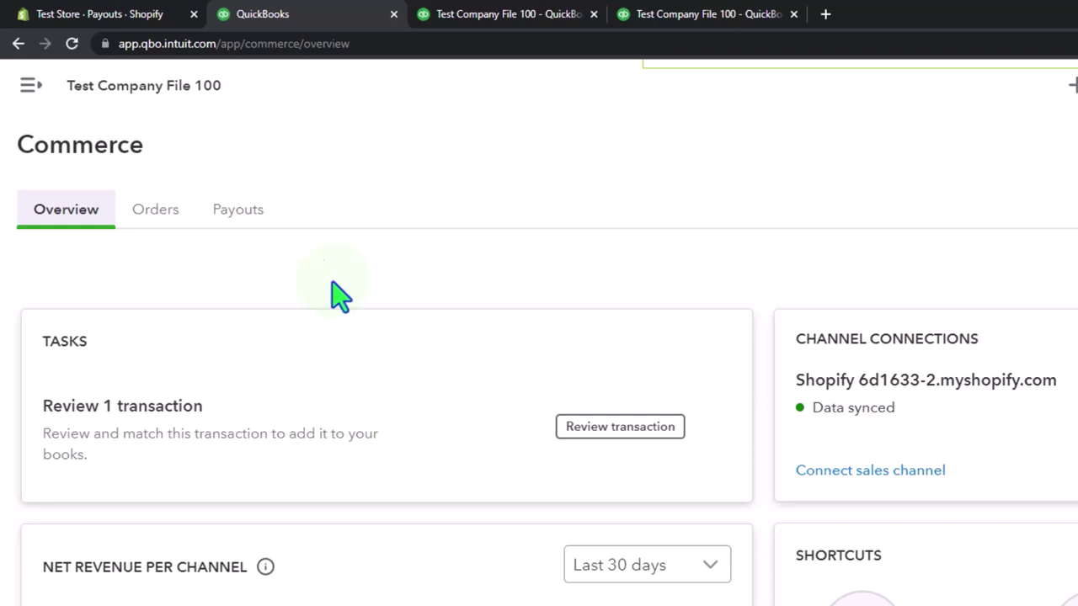
left_click(122, 17)
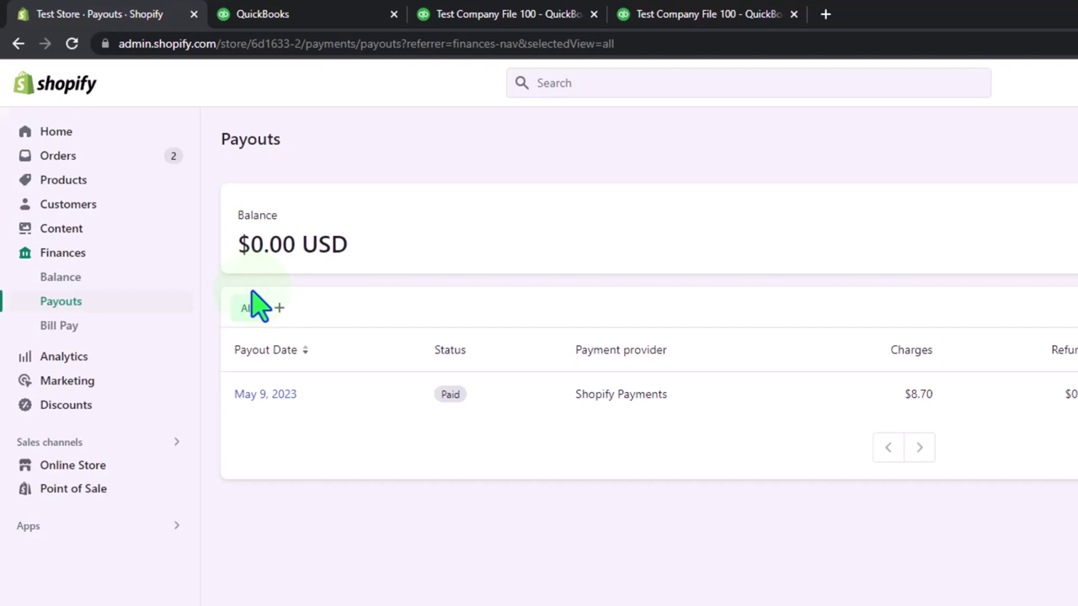
left_click(289, 18)
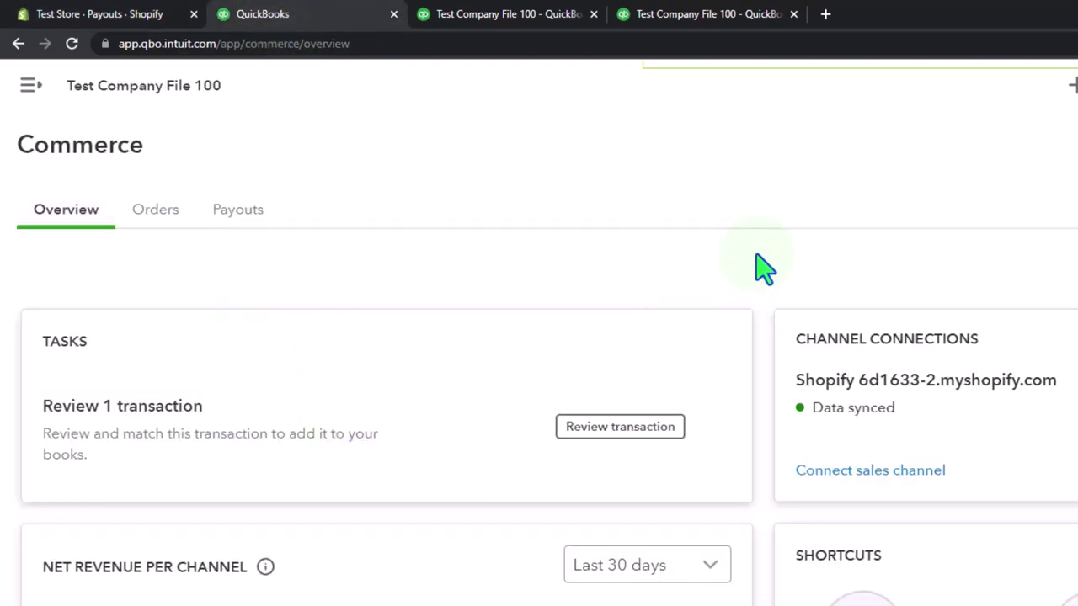
scroll(522, 442, "down", 3)
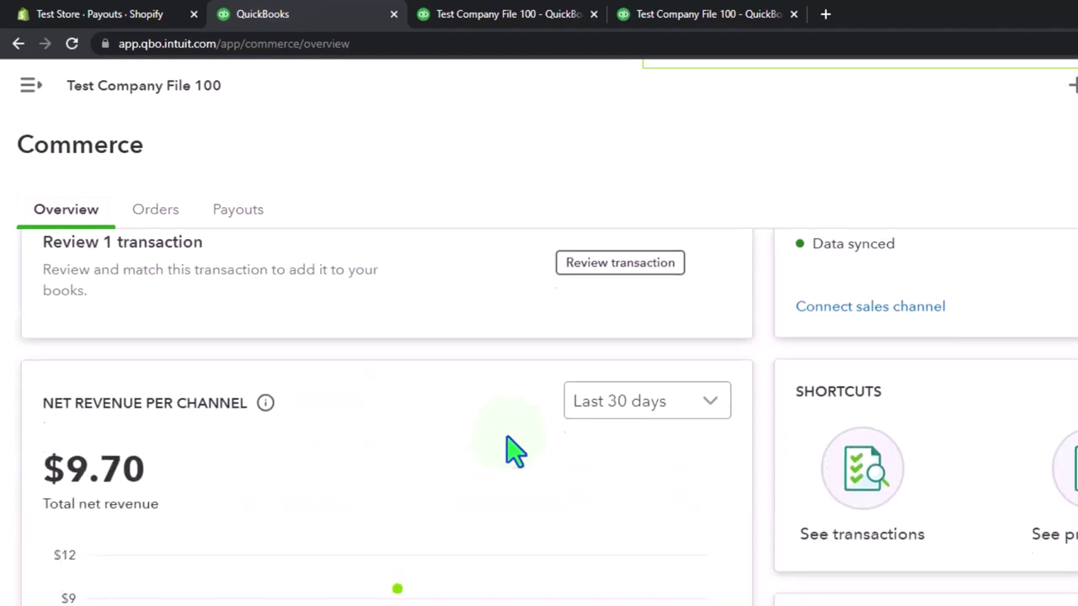
scroll(511, 450, "down", 5)
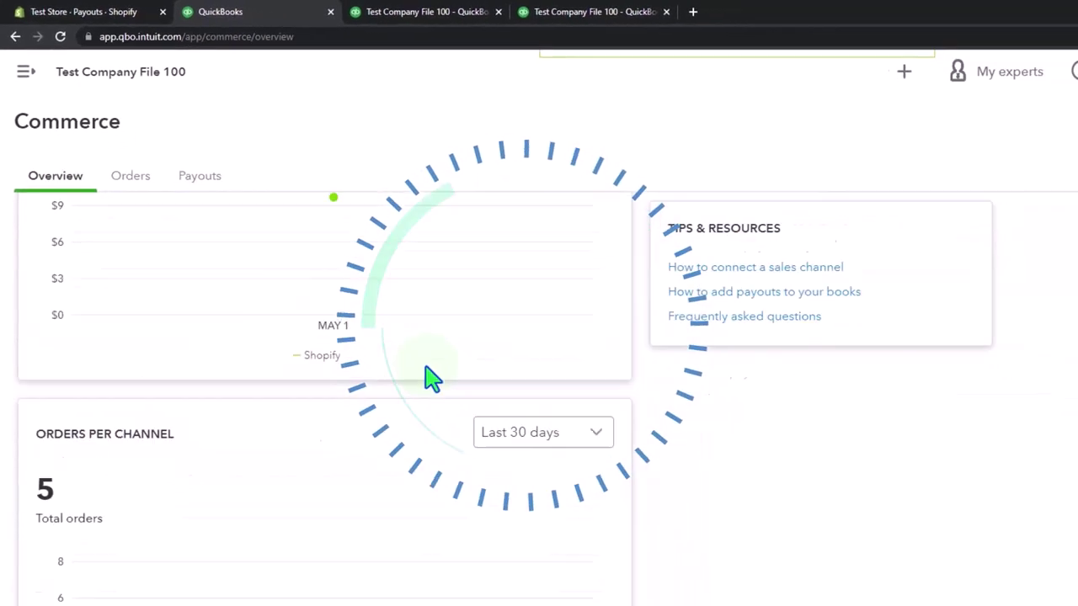
scroll(429, 377, "up", 5)
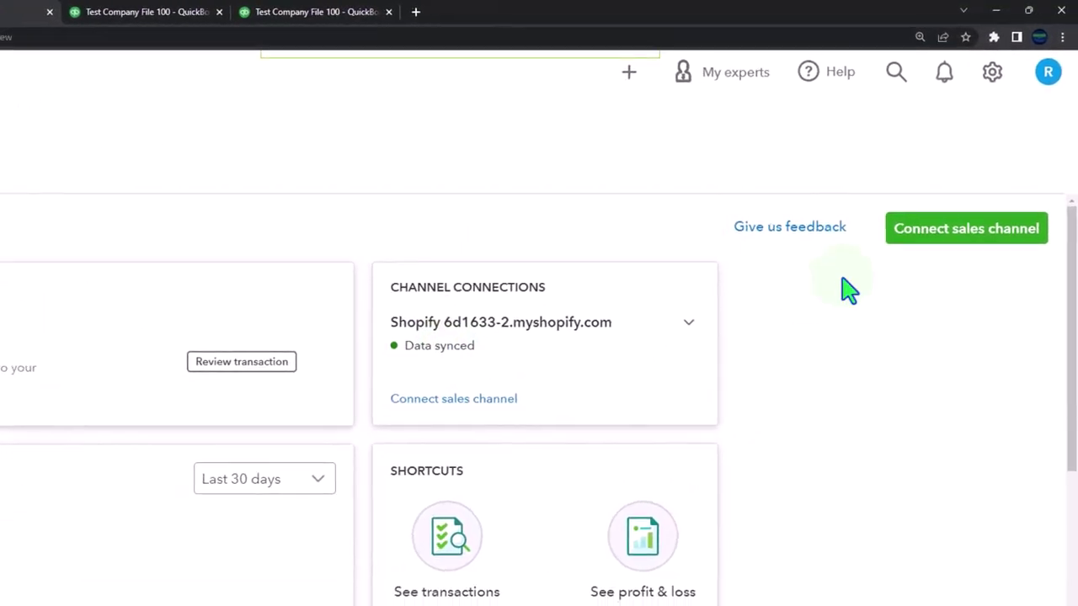
left_click(960, 212)
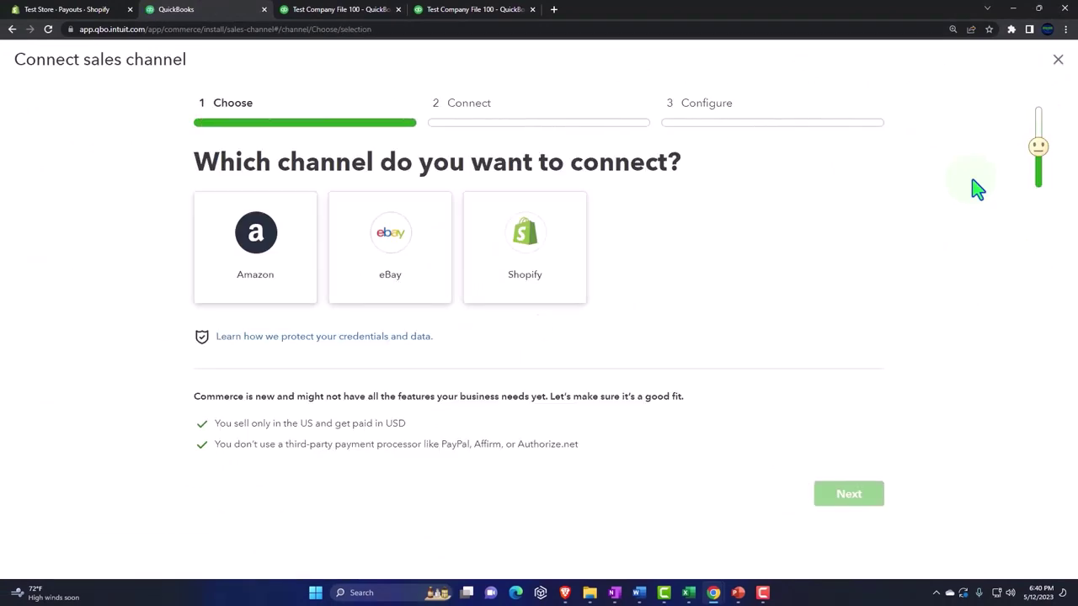
left_click(1057, 61)
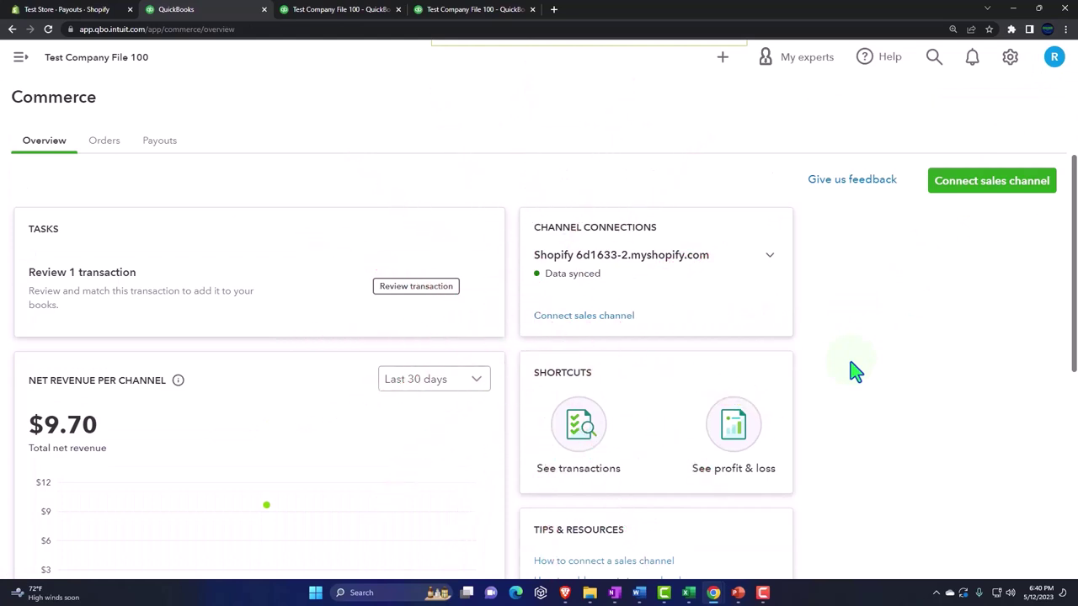
scroll(854, 370, "down", 1)
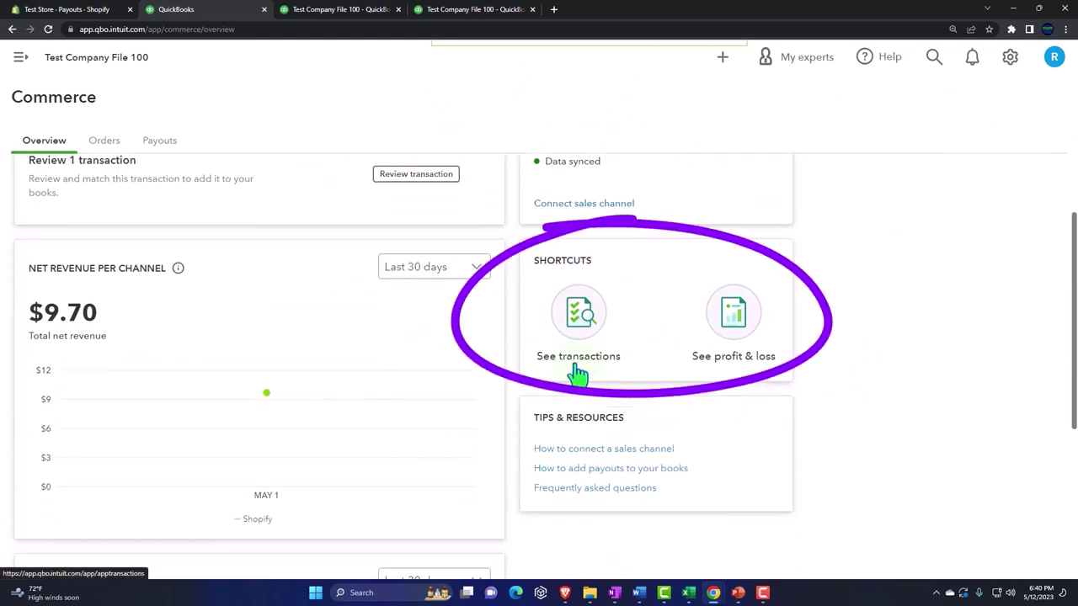
scroll(680, 366, "down", 1)
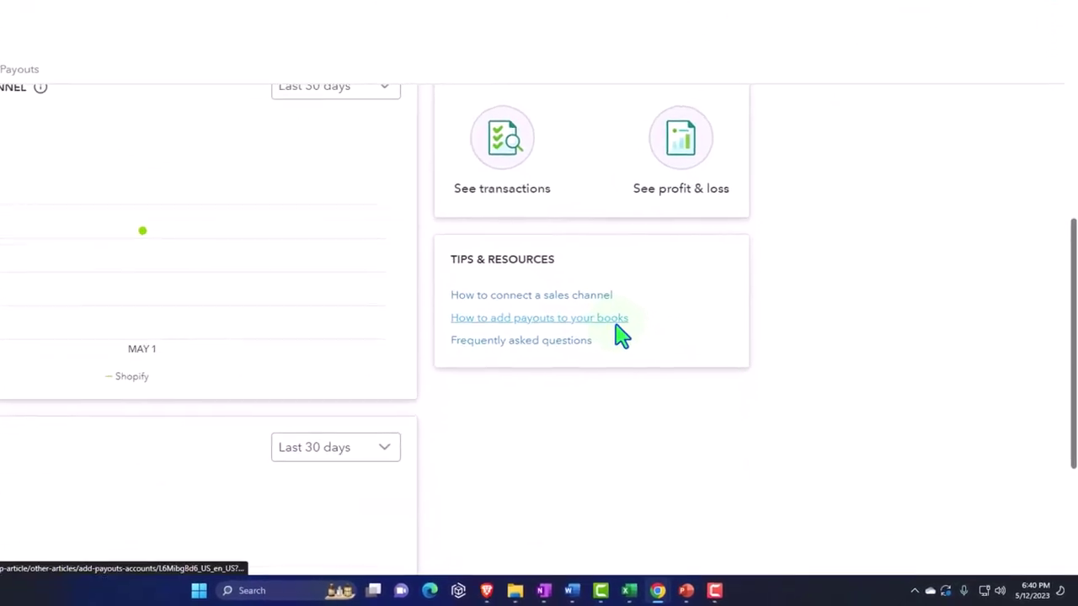
scroll(526, 274, "up", 1)
scroll(531, 287, "up", 3)
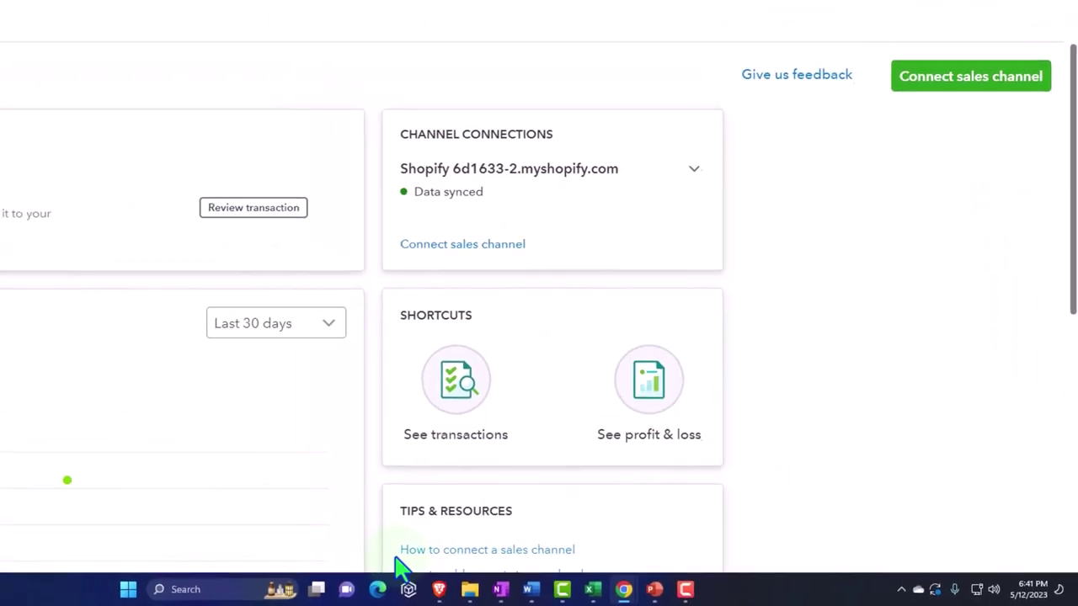
left_click(80, 9)
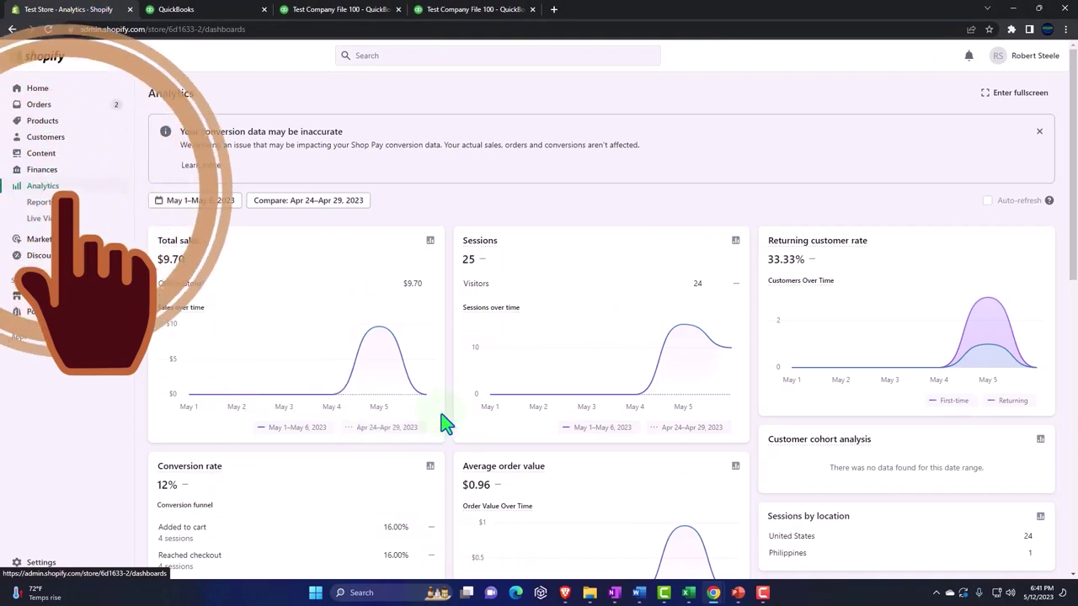
left_click(189, 12)
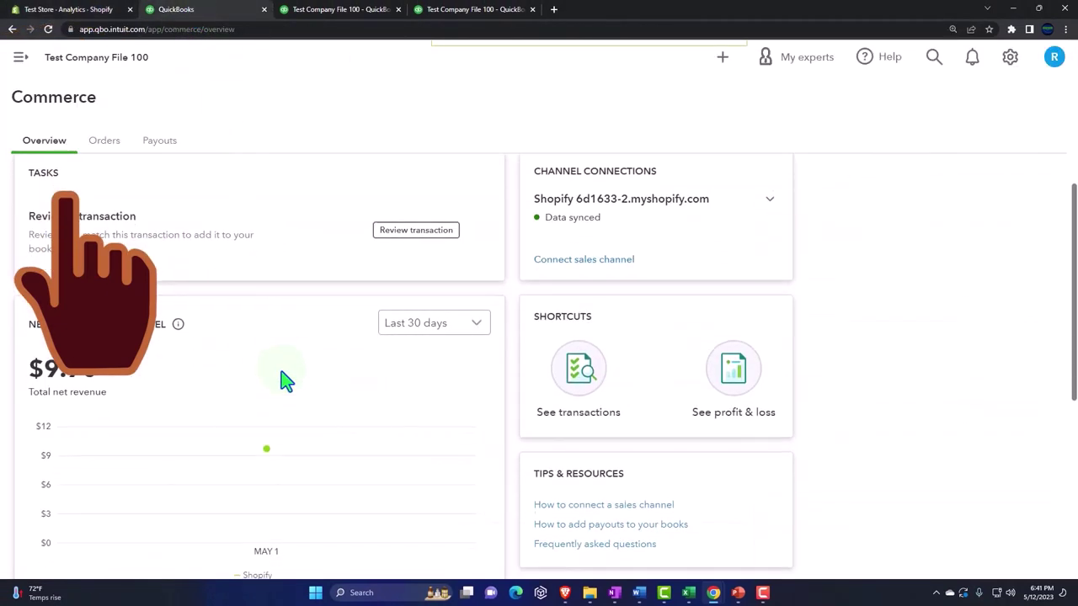
scroll(283, 378, "down", 2)
scroll(287, 383, "up", 2)
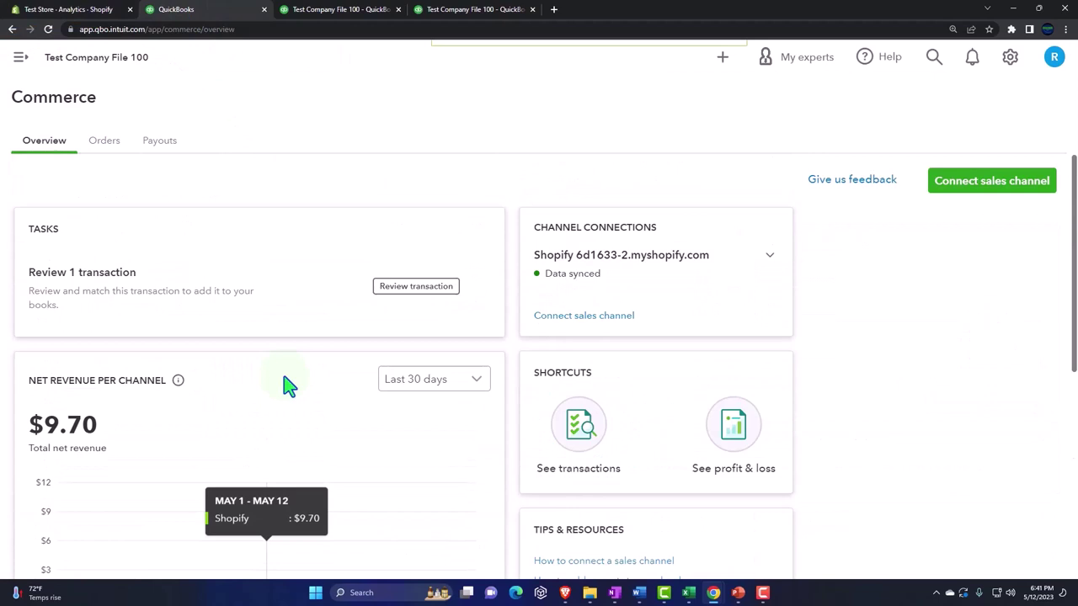
Review synced sales orders 1005 ($1.00), 1004 and 1003, then go to Shopify's Reports list.
left_click(104, 150)
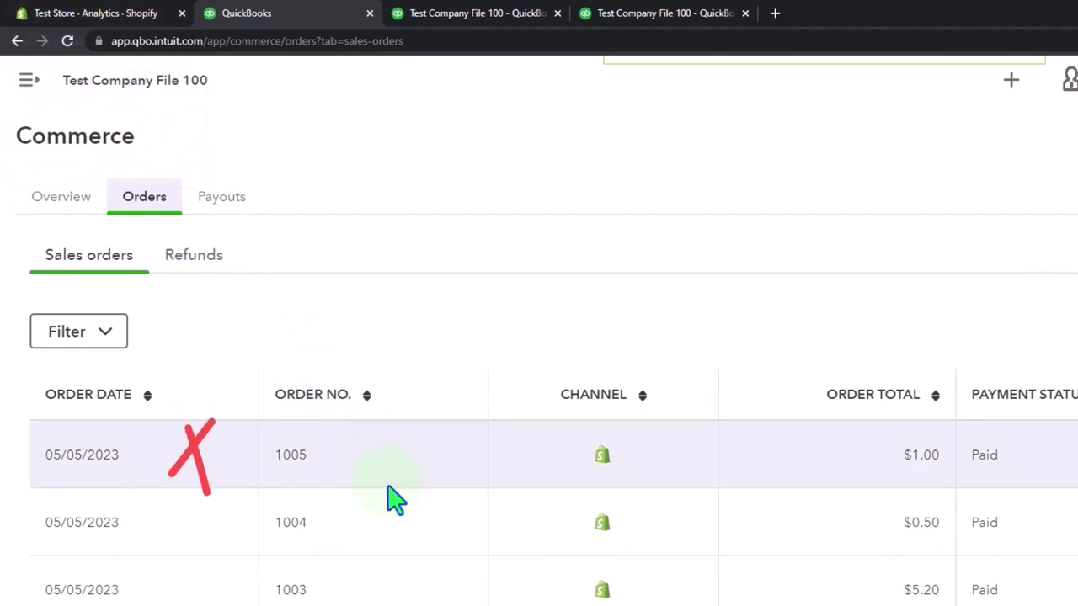
left_click(25, 80)
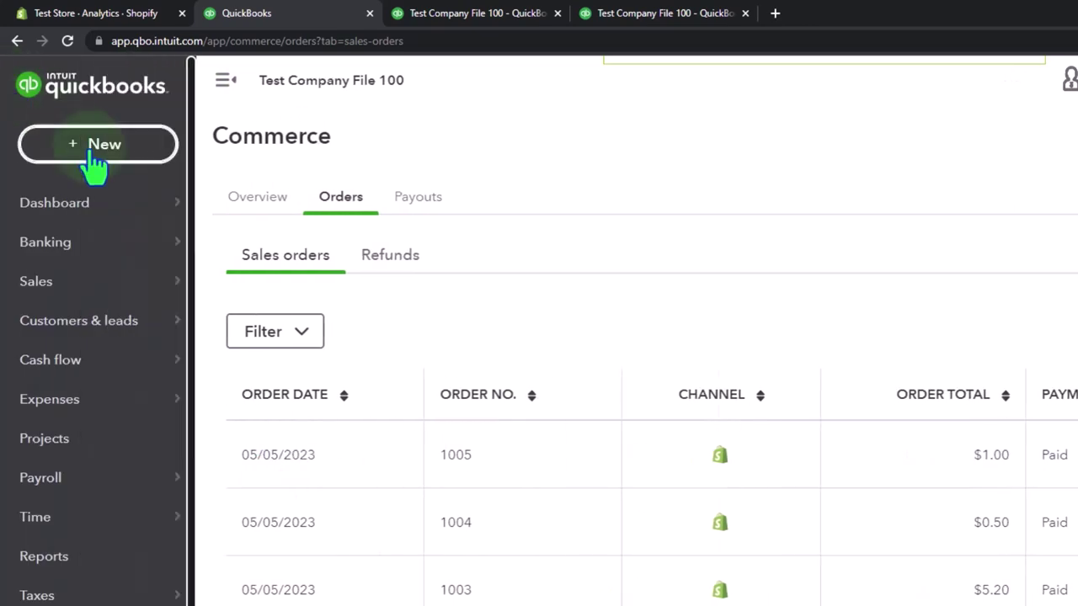
left_click(94, 148)
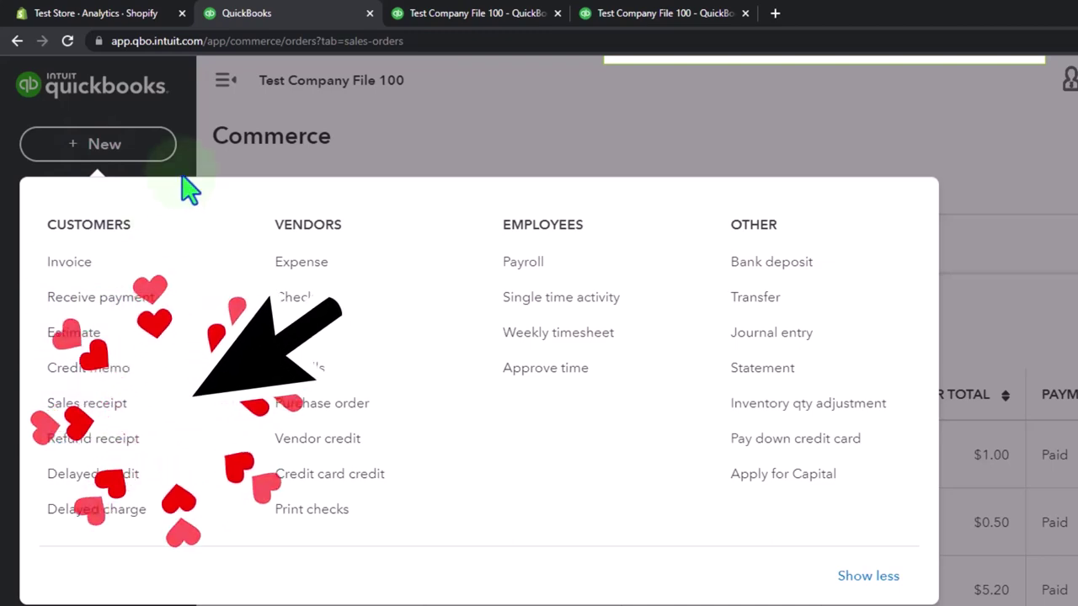
left_click(223, 80)
left_click(223, 81)
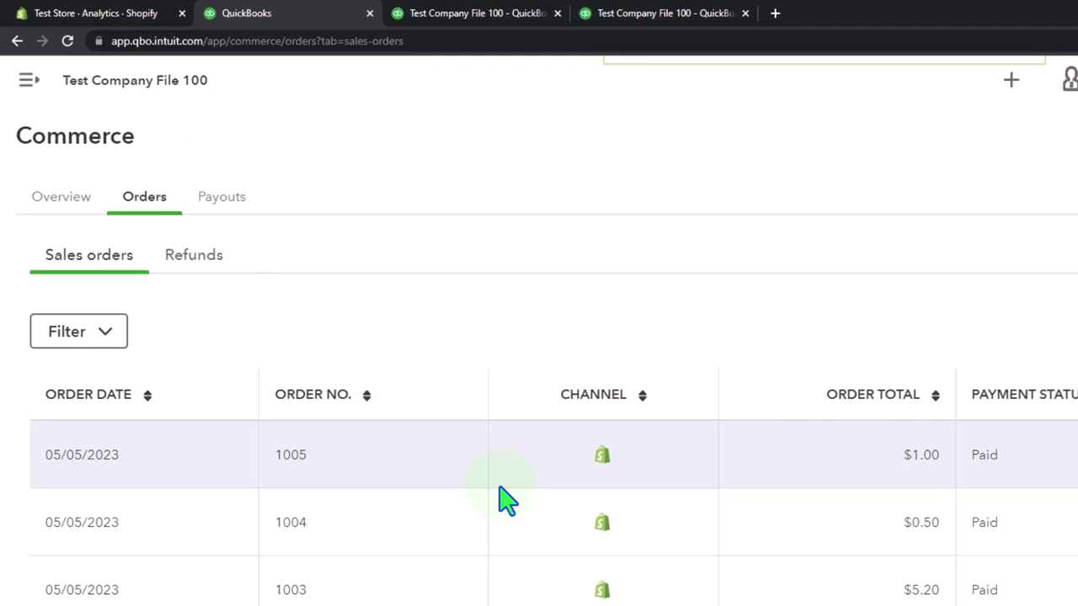
left_click(92, 12)
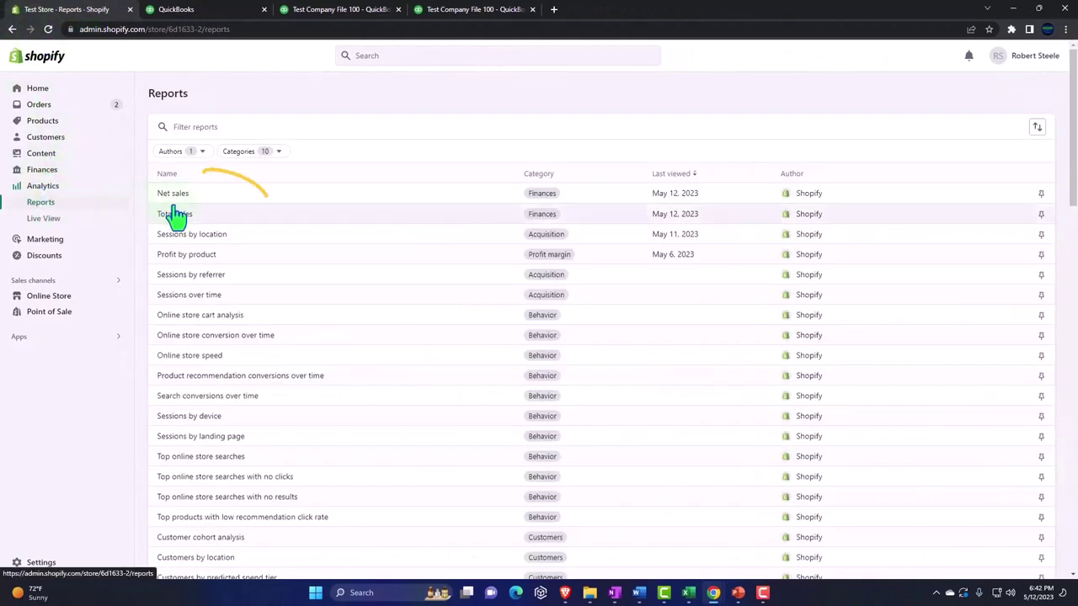
Compare Shopify's $9.70 Total sales report for orders #1001–#1005 against QuickBooks' sales orders.
left_click(178, 216)
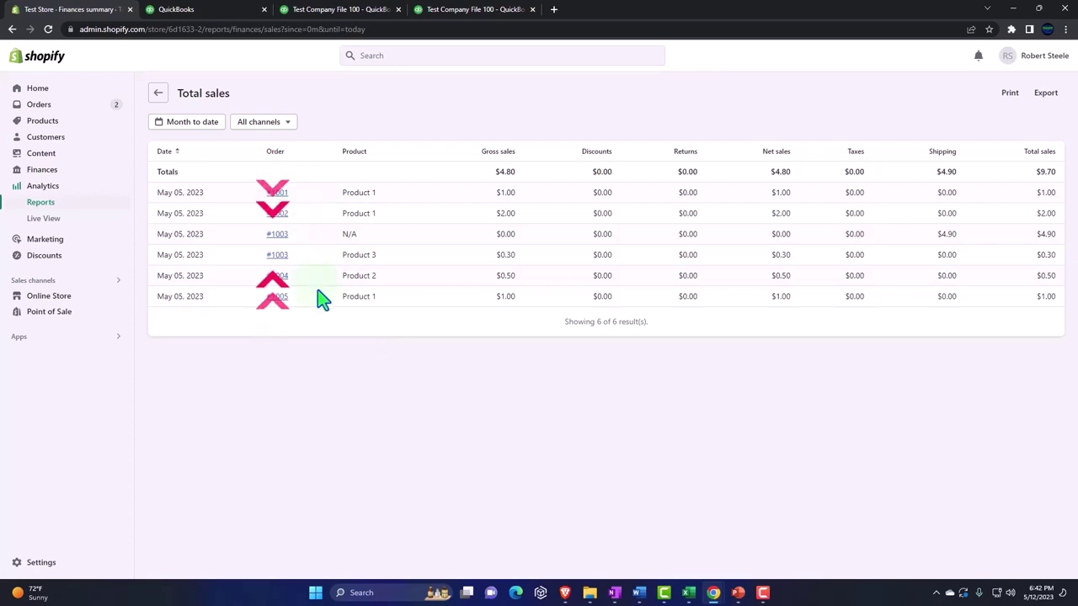
left_click(210, 10)
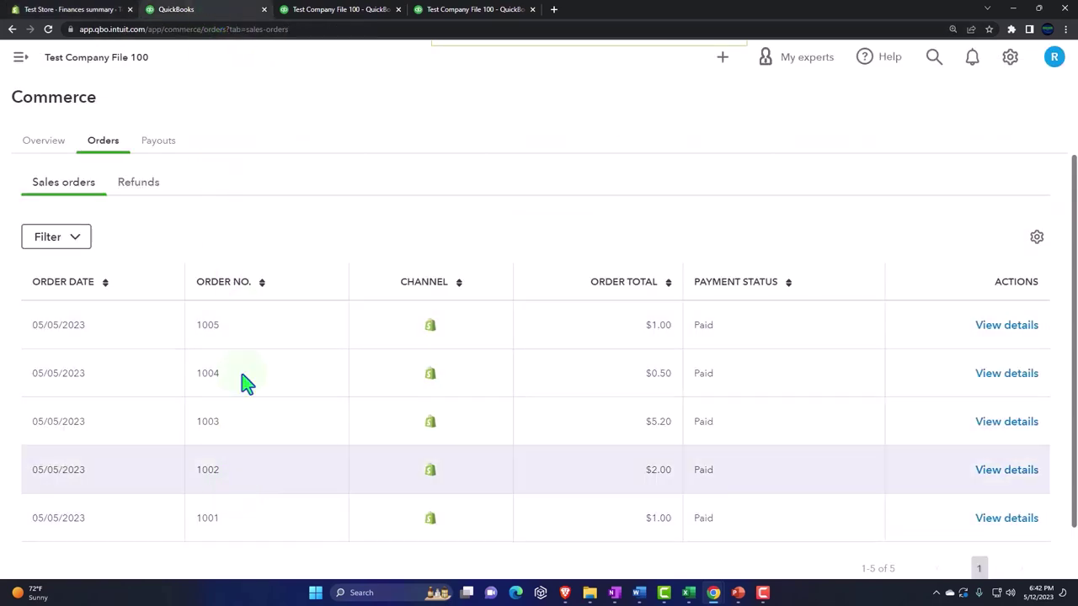
left_click(106, 11)
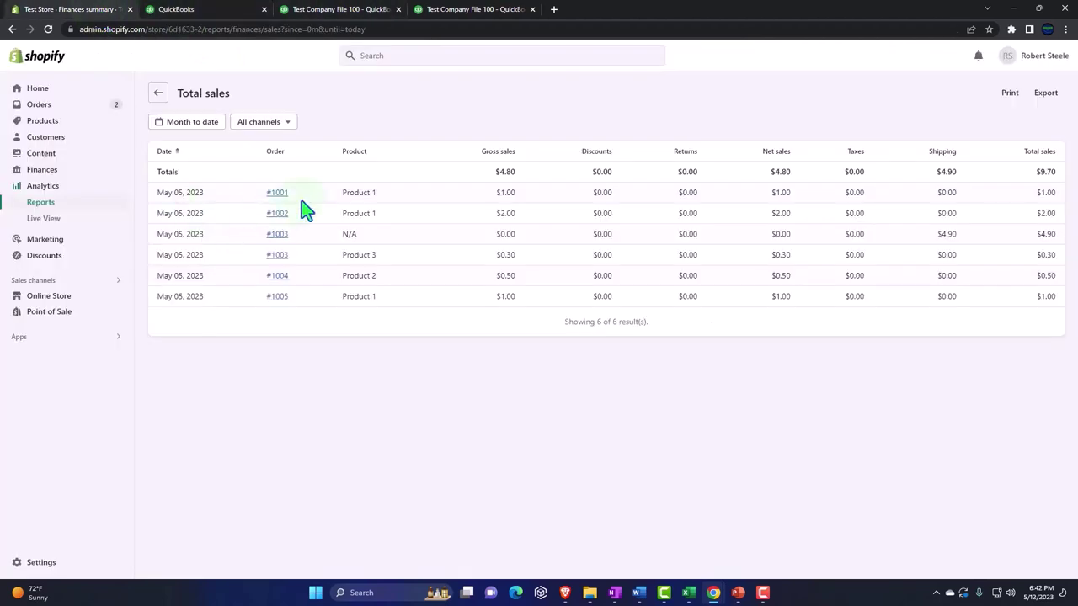
left_click(206, 10)
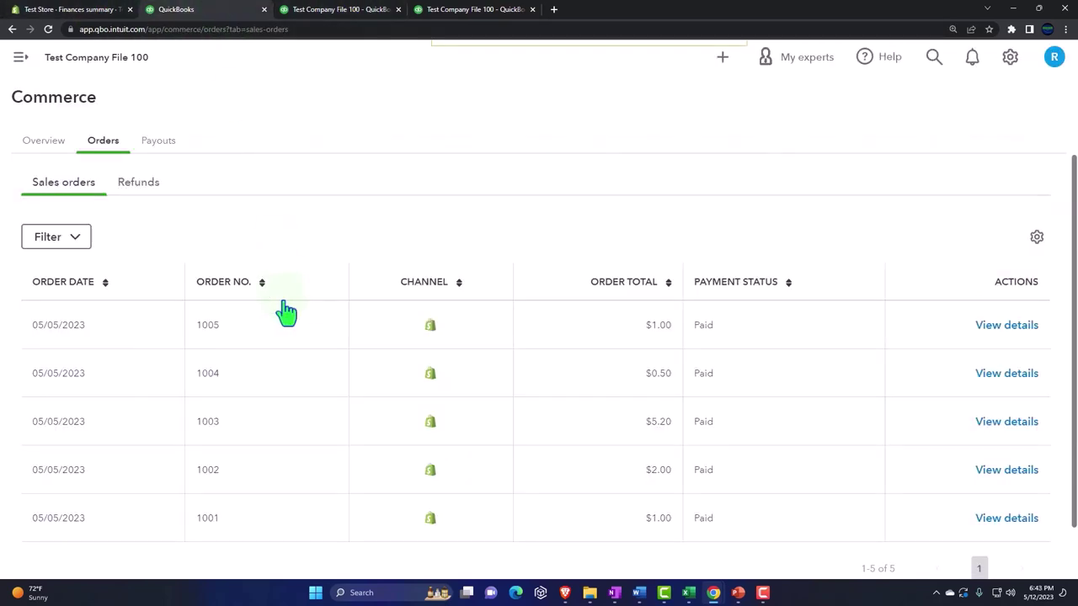
Open the $7.15 payout dated 05/08/2023 from QuickBooks' Payouts tab, then bring up the Excel worksheet.
left_click(148, 188)
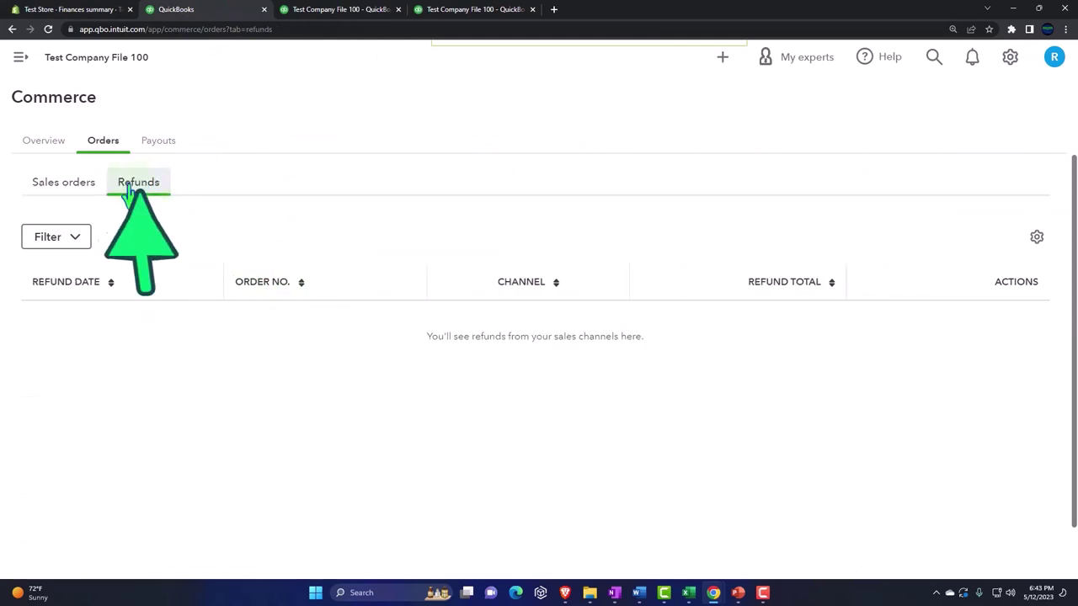
left_click(76, 194)
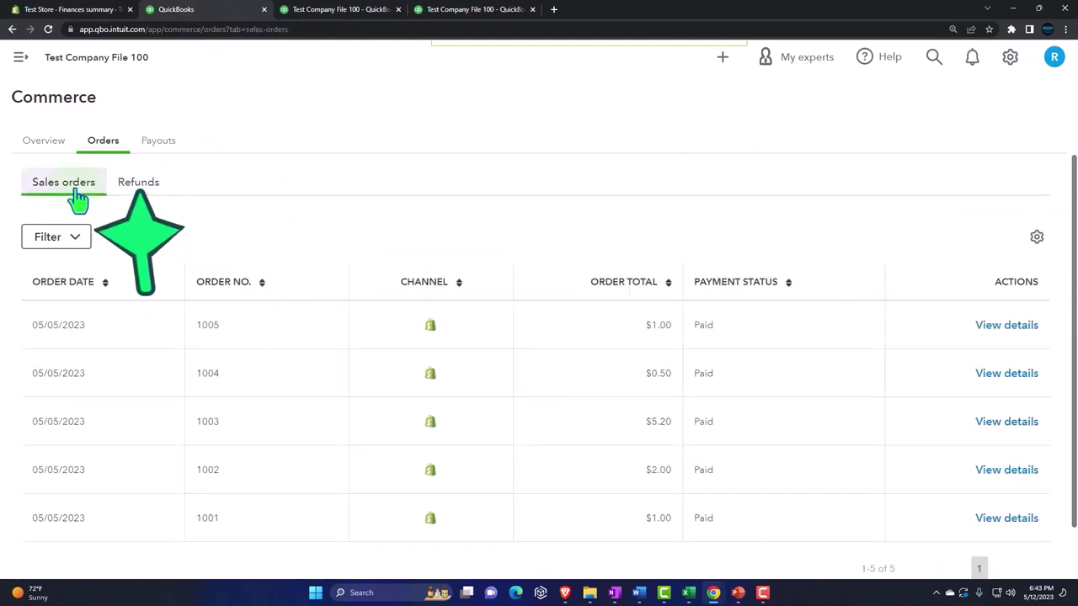
left_click(159, 148)
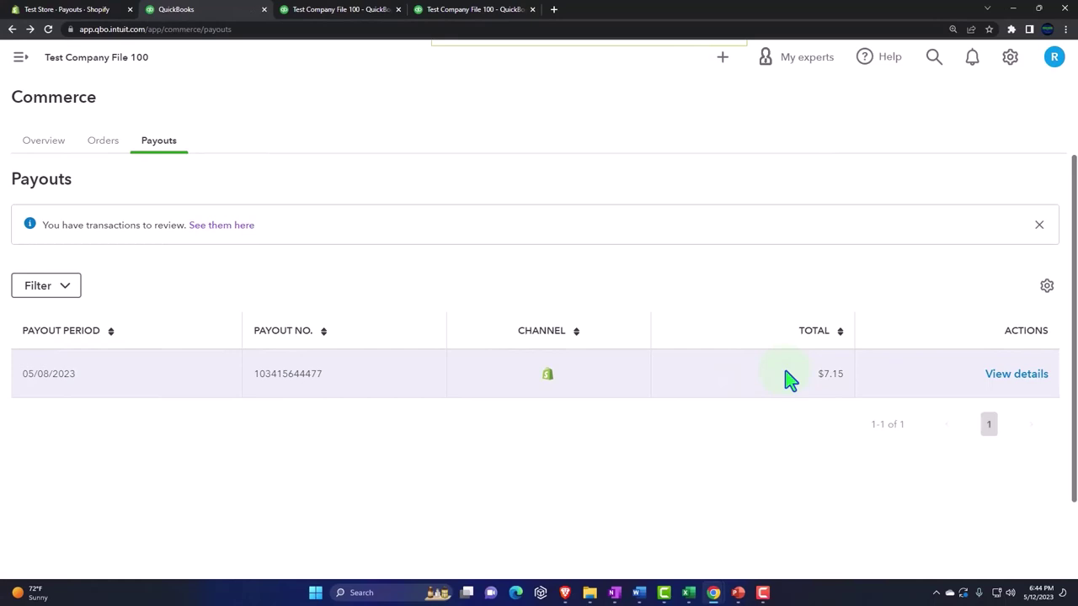
left_click(991, 384)
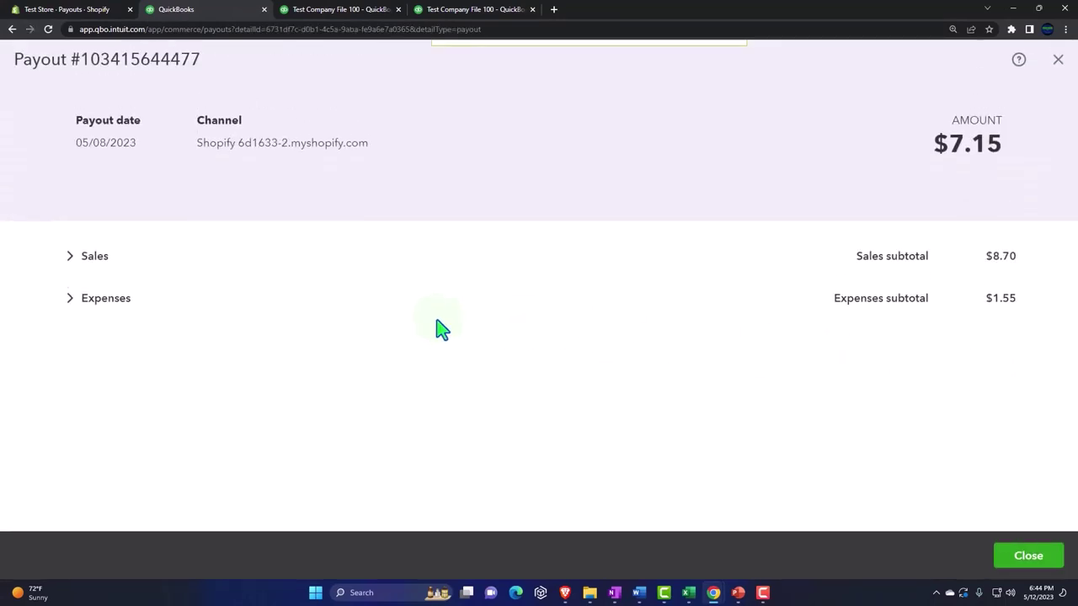
left_click(688, 592)
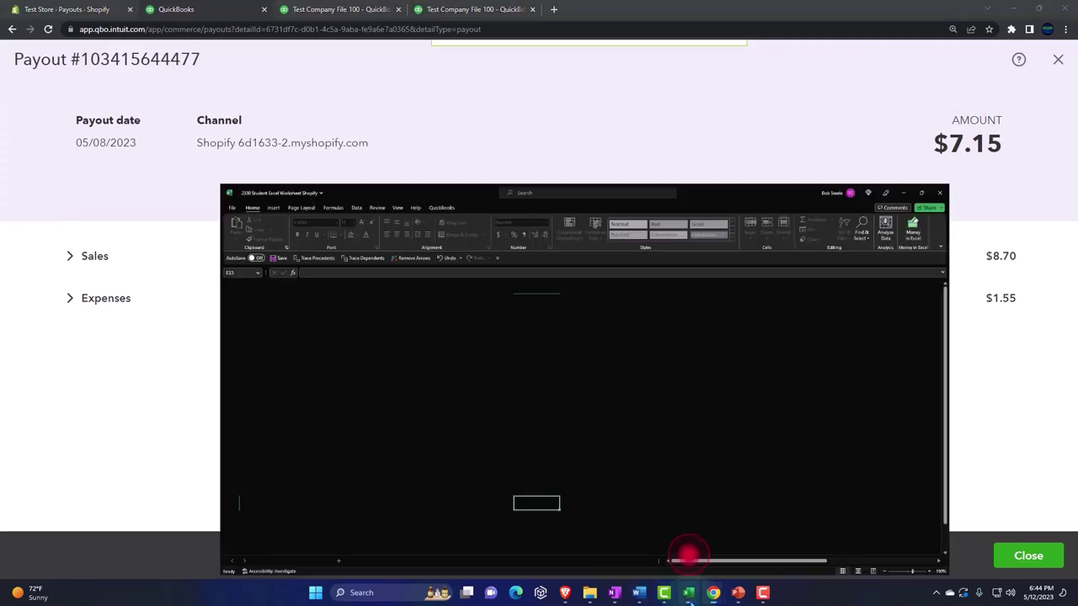
Scan row 9 of the Excel journal entries to the trial balance and back, then minimize Excel.
left_click(578, 354)
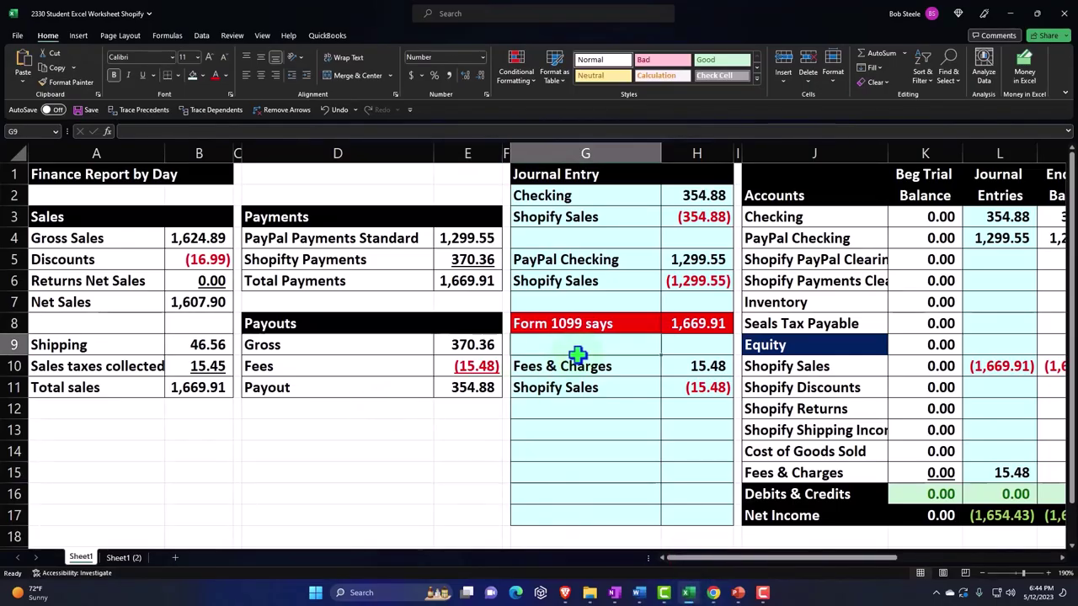
key("Right")
key("Right")
key("Right")
key("Right")
key("Right")
key("Right")
key("Right")
key("Right")
key("Right")
key("Right")
key("Right")
key("Right")
key("Right")
key("Right")
key("Right")
key("Right")
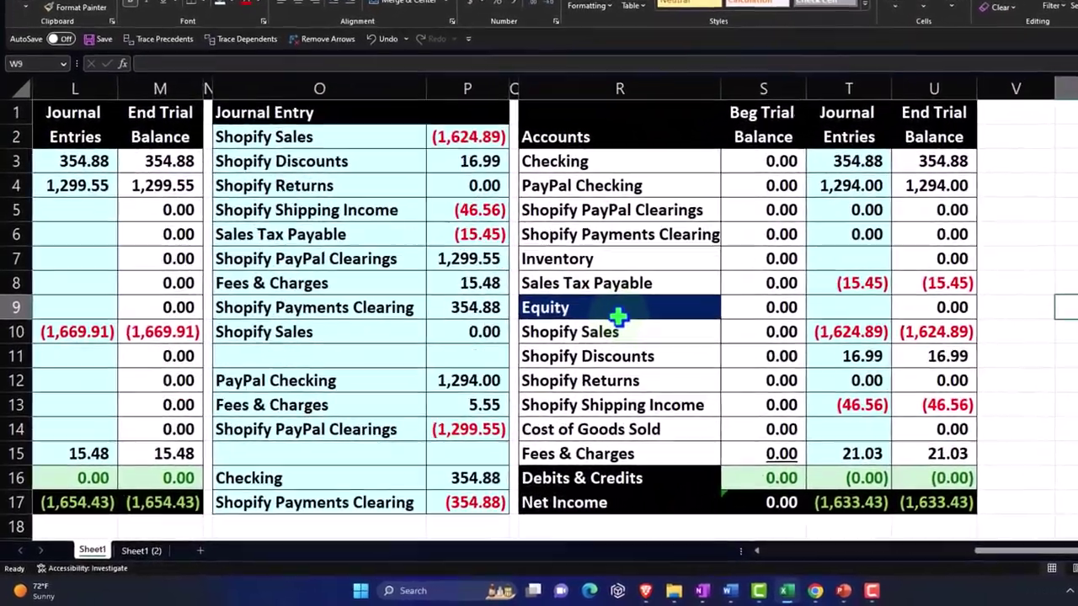
key("Left")
key("Left")
key("Left")
key("Left")
key("Left")
key("Left")
key("Left")
key("Left")
key("Left")
key("Left")
key("Left")
key("Left")
key("Left")
key("Left")
key("Left")
key("Left")
key("Left")
key("Left")
key("Left")
key("Left")
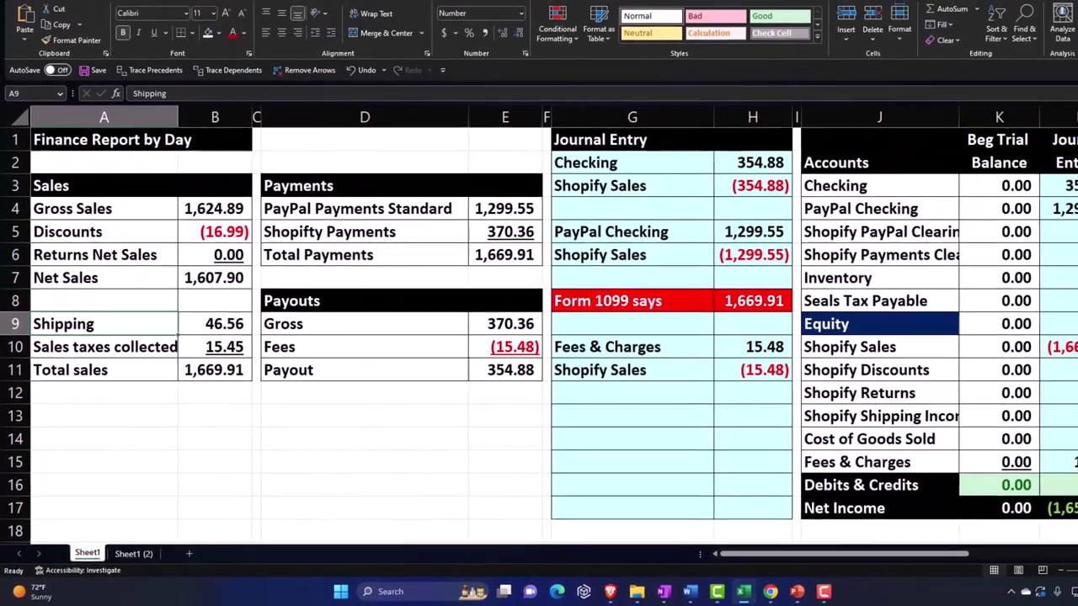
left_click(1036, 10)
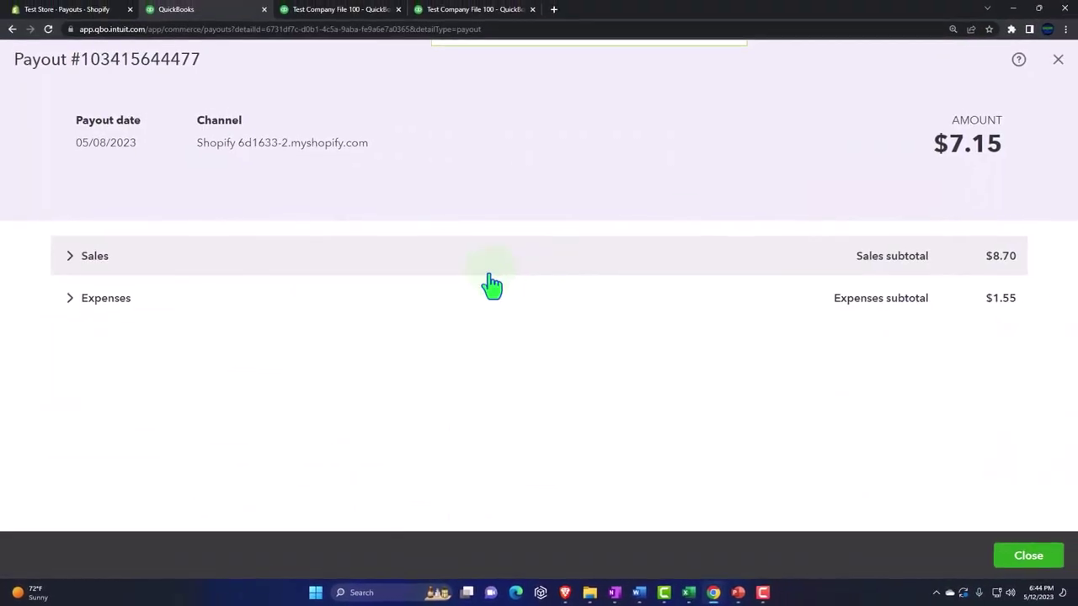
Expand the payout's Sales and Expenses sections, showing Selling fees $0.32, $0.50, $0.38, $0.35.
left_click(71, 261)
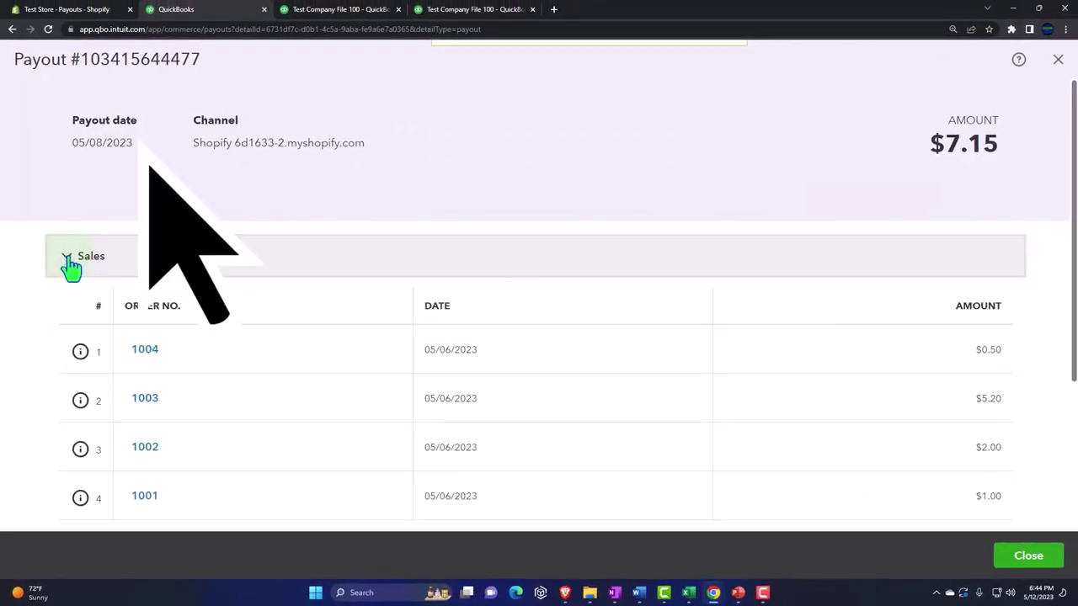
scroll(71, 261, "down", 2)
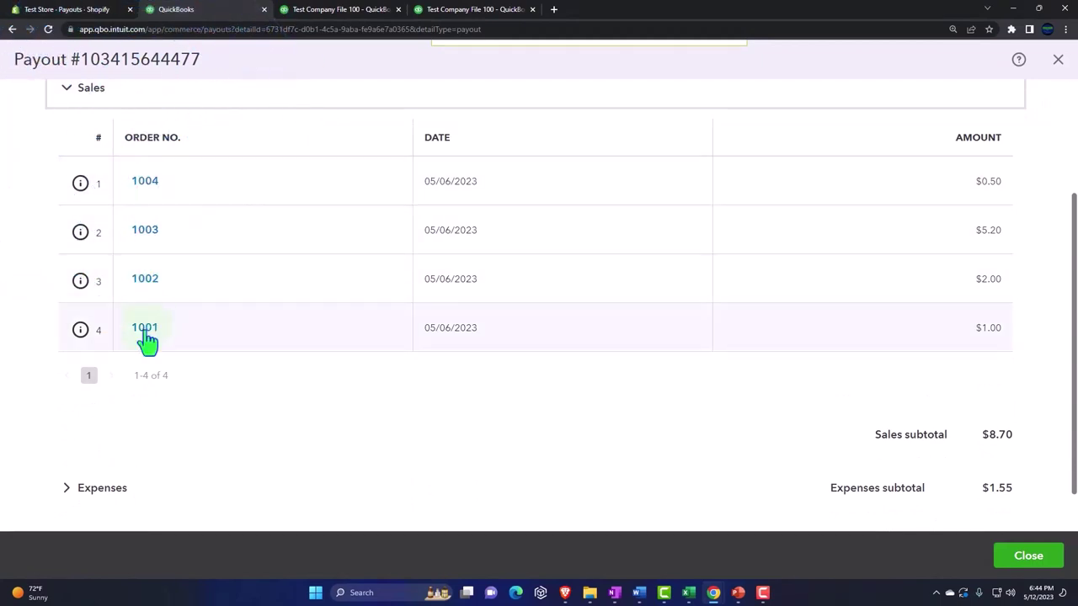
scroll(145, 341, "down", 1)
left_click(73, 446)
scroll(73, 453, "down", 4)
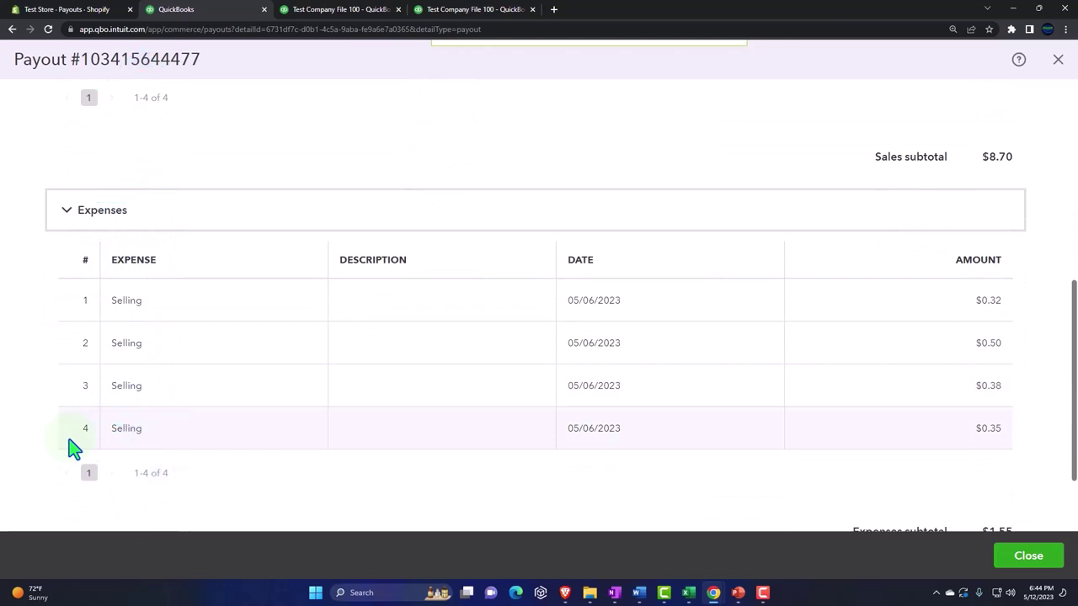
scroll(74, 450, "down", 2)
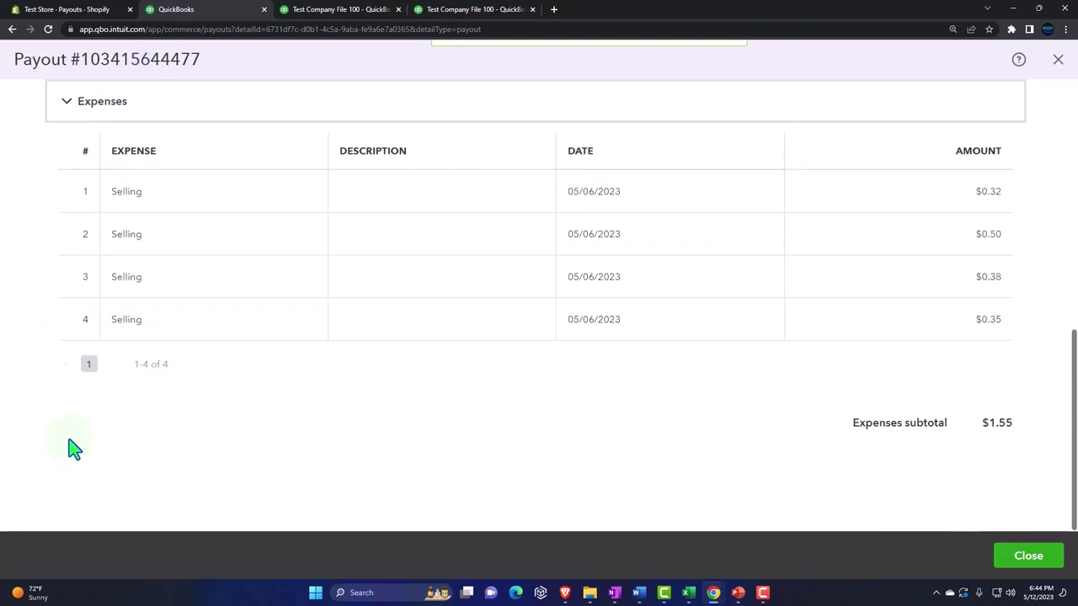
Open Shopify's Total sales report: $4.80 gross sales plus $4.90 shipping, $9.70 total.
left_click(73, 12)
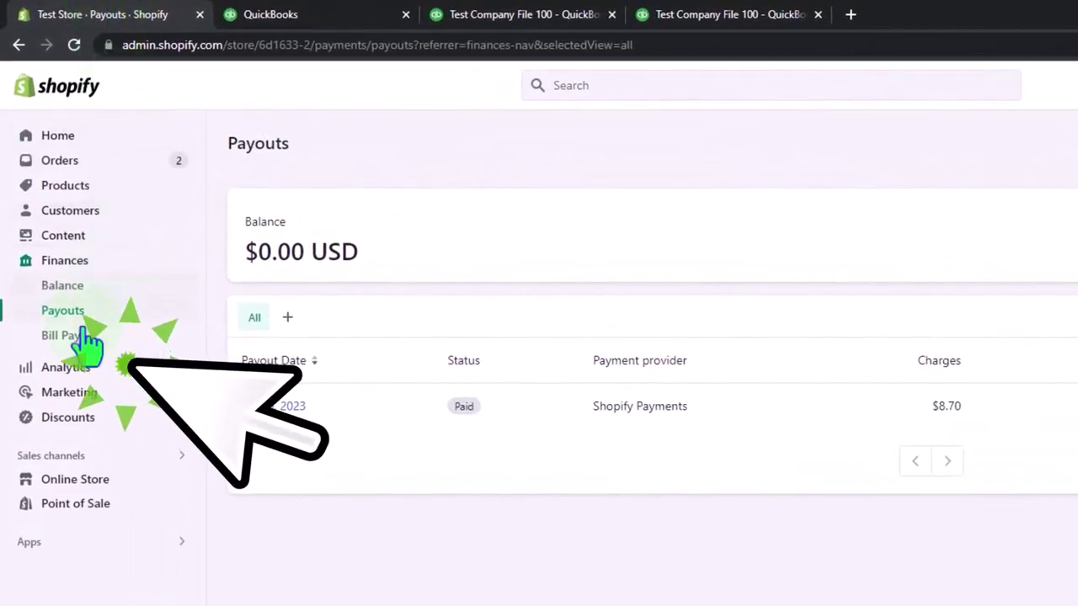
left_click(76, 368)
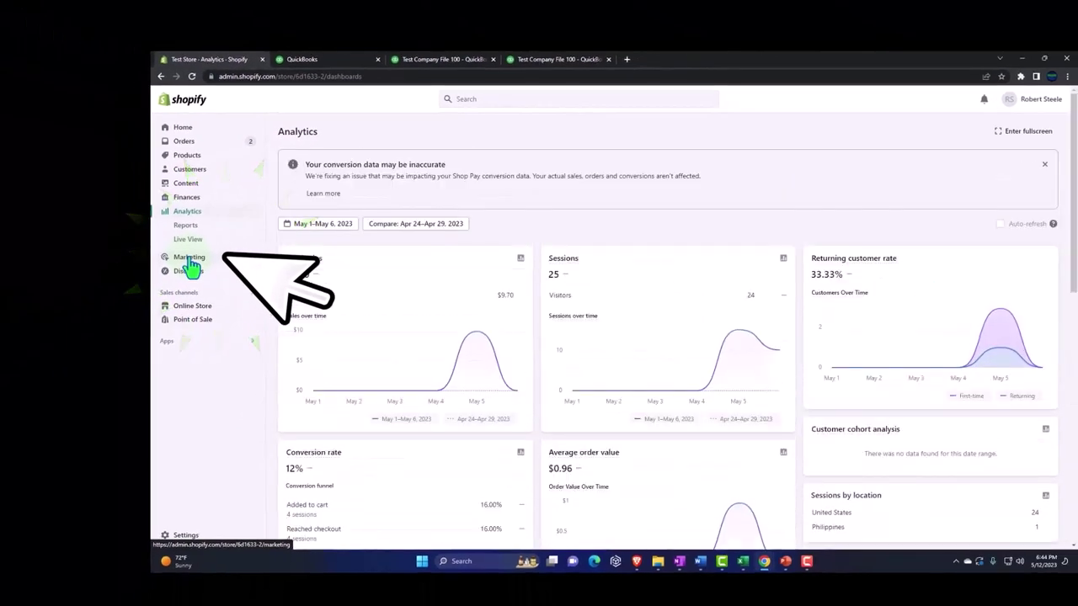
left_click(188, 231)
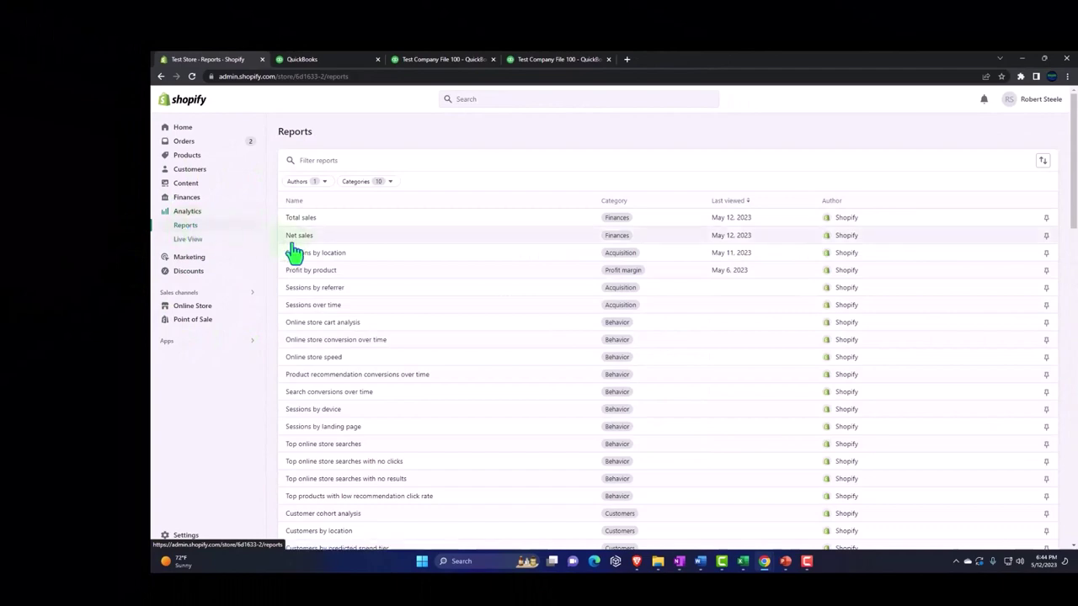
left_click(302, 220)
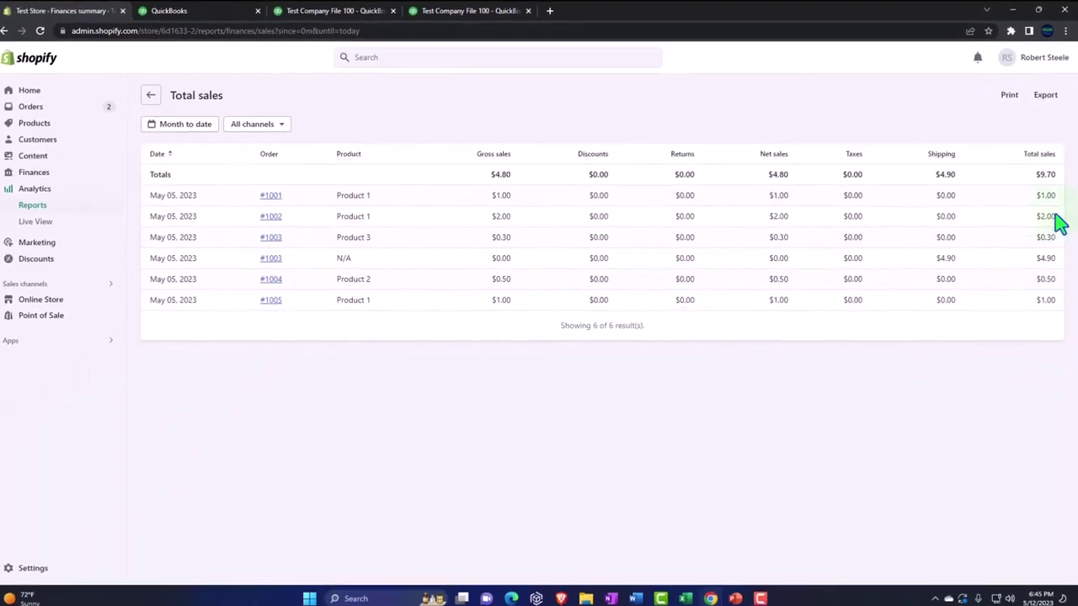
left_click(213, 11)
scroll(253, 355, "up", 4)
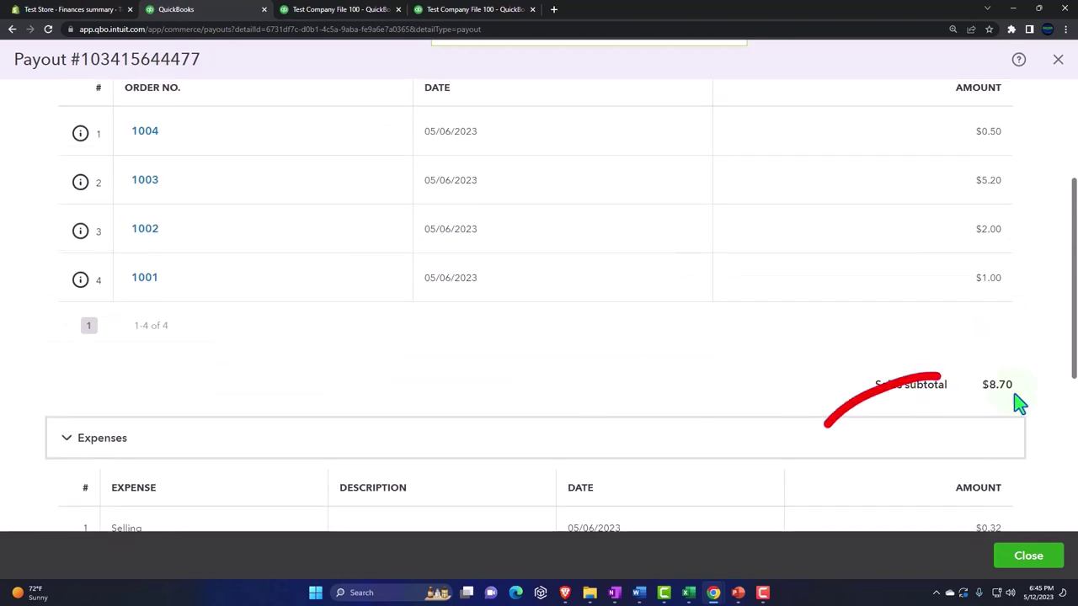
scroll(1018, 402, "up", 1)
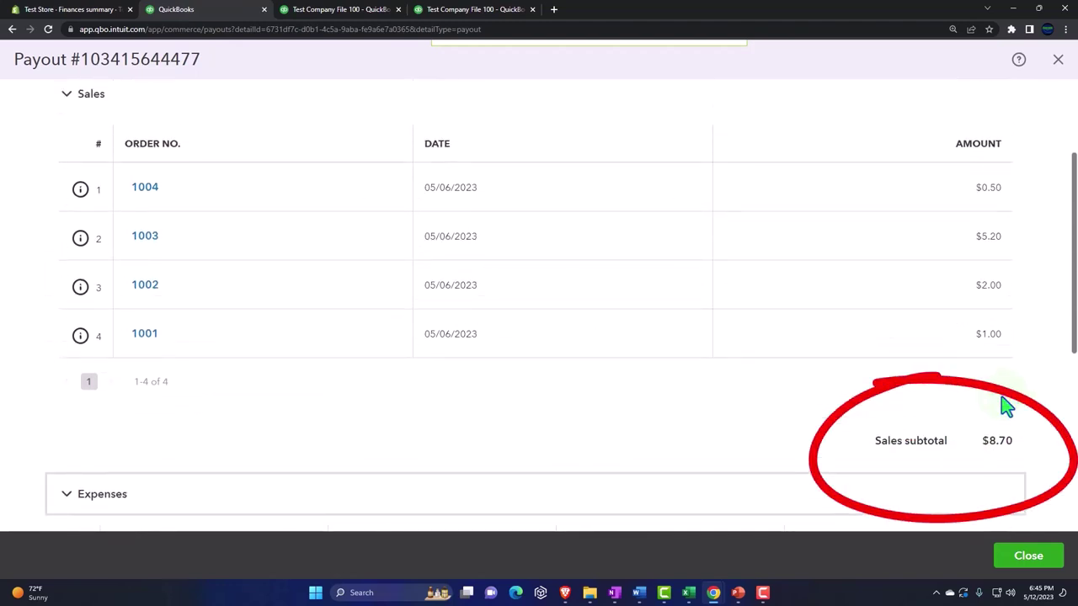
left_click(99, 10)
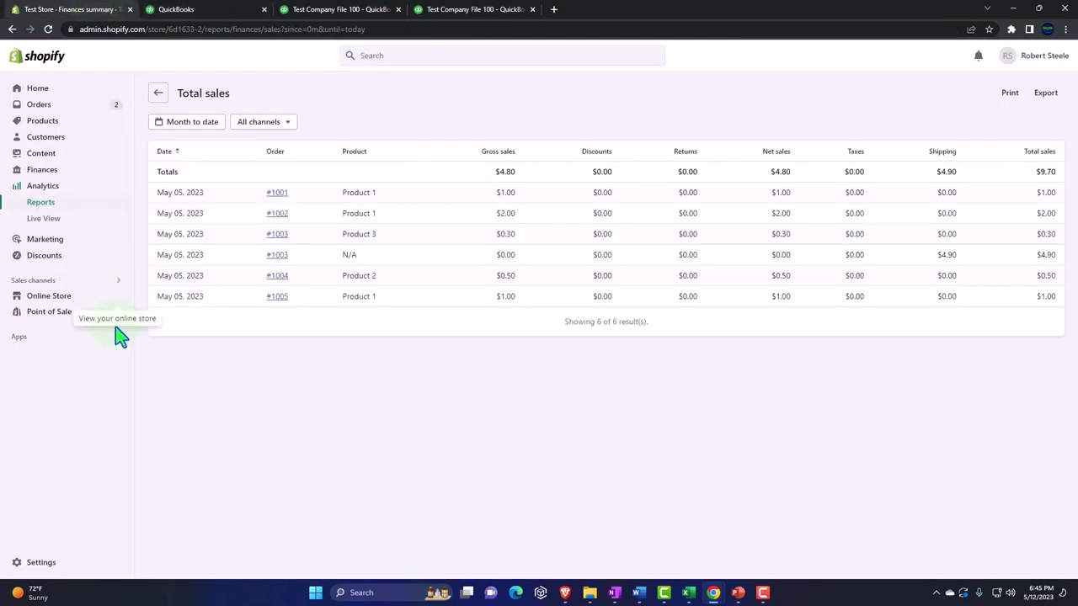
Go to Shopify Finances and open the Payouts list showing the $7.15 payout.
left_click(49, 175)
left_click(40, 203)
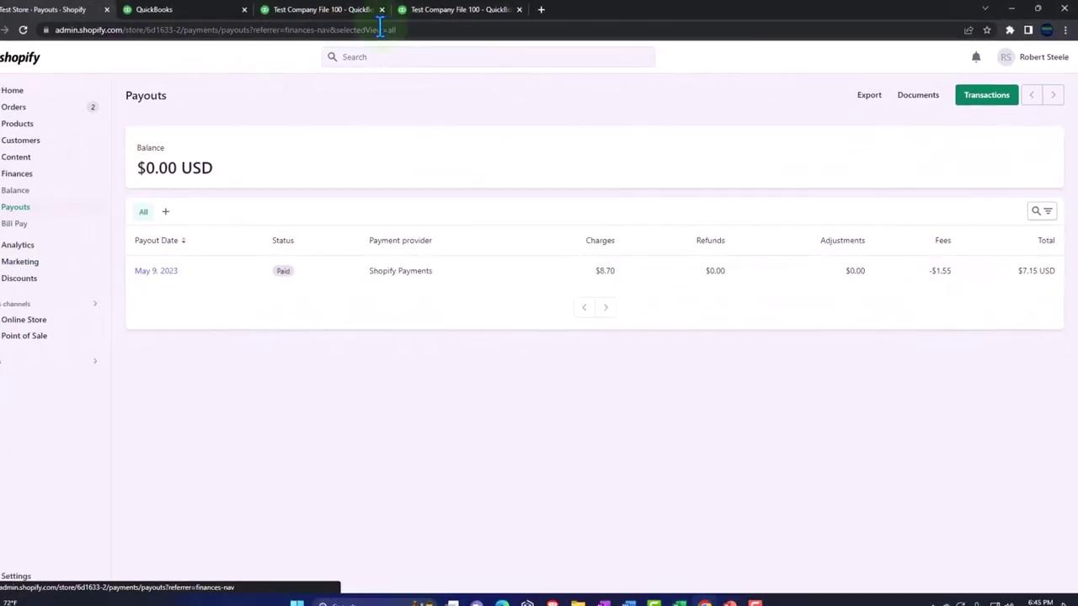
Review the $7.15 Shopify payout detail in QuickBooks, then close it to return to Commerce Payouts.
left_click(171, 11)
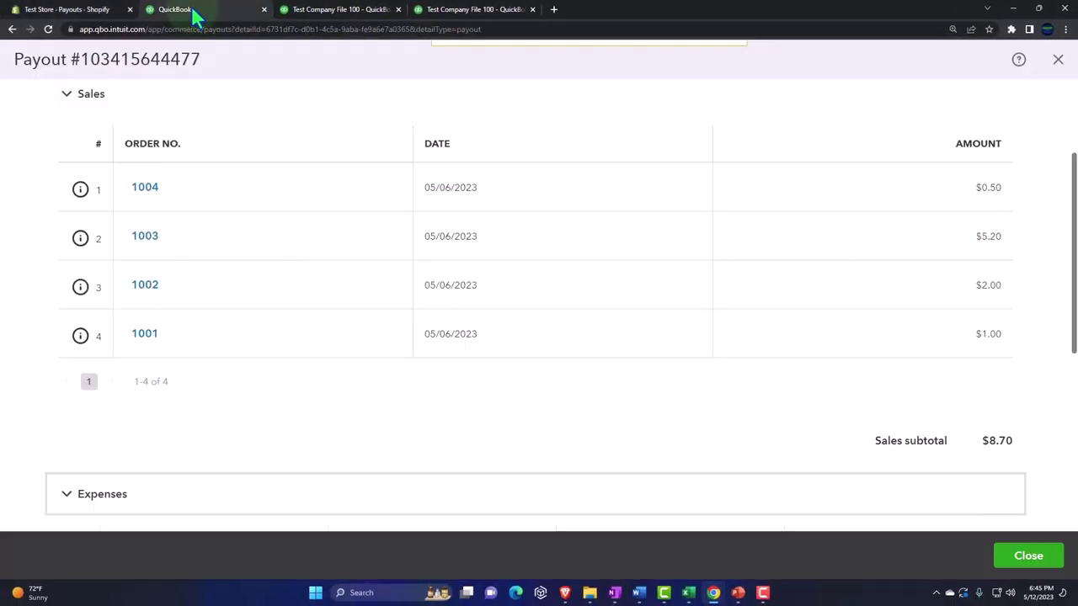
scroll(586, 265, "down", 5)
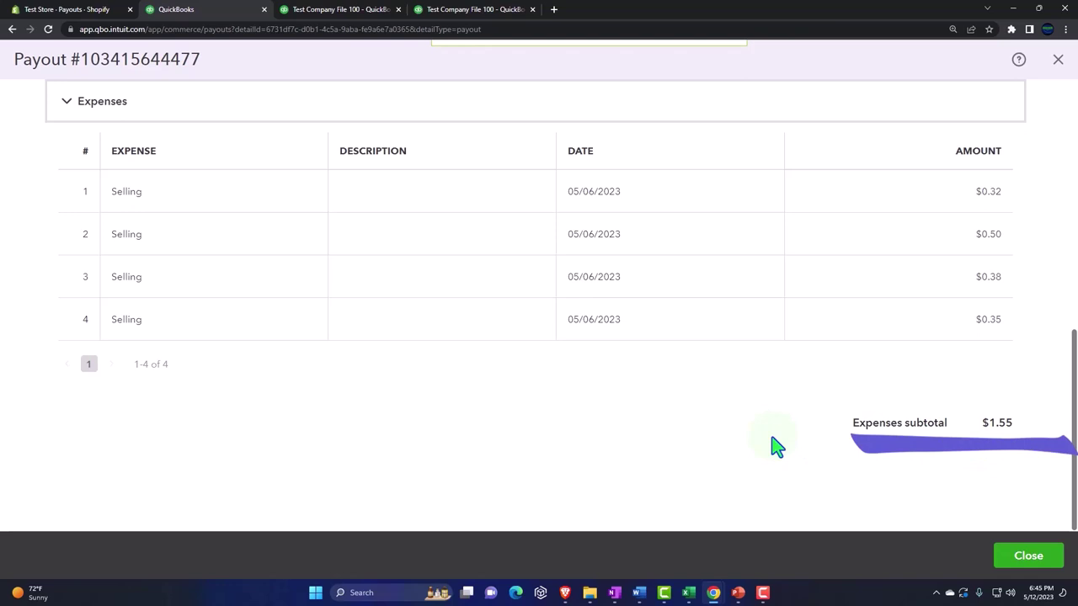
scroll(421, 412, "up", 5)
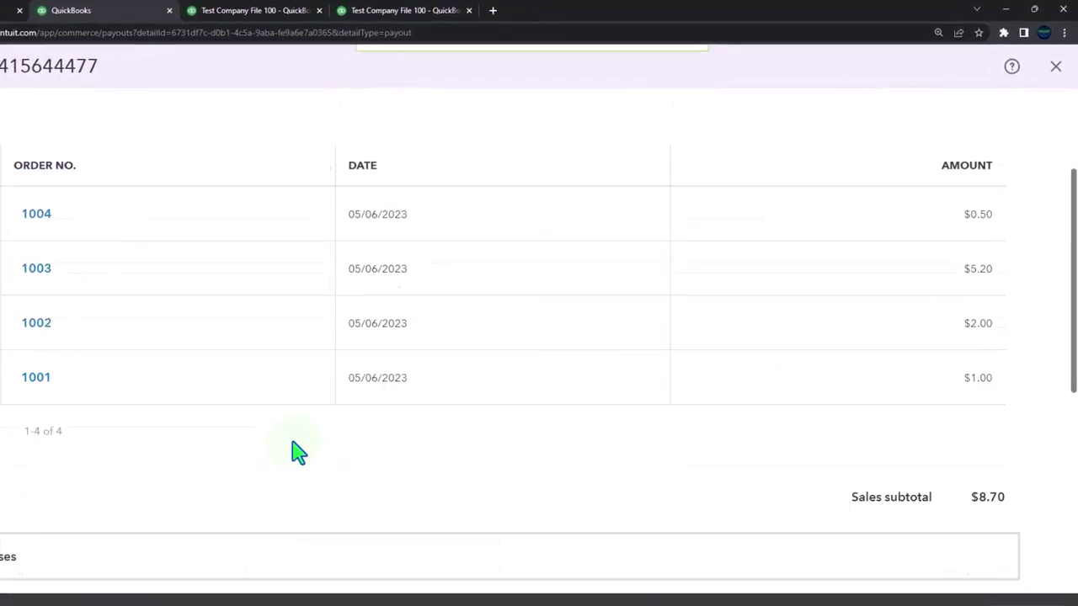
scroll(269, 471, "up", 3)
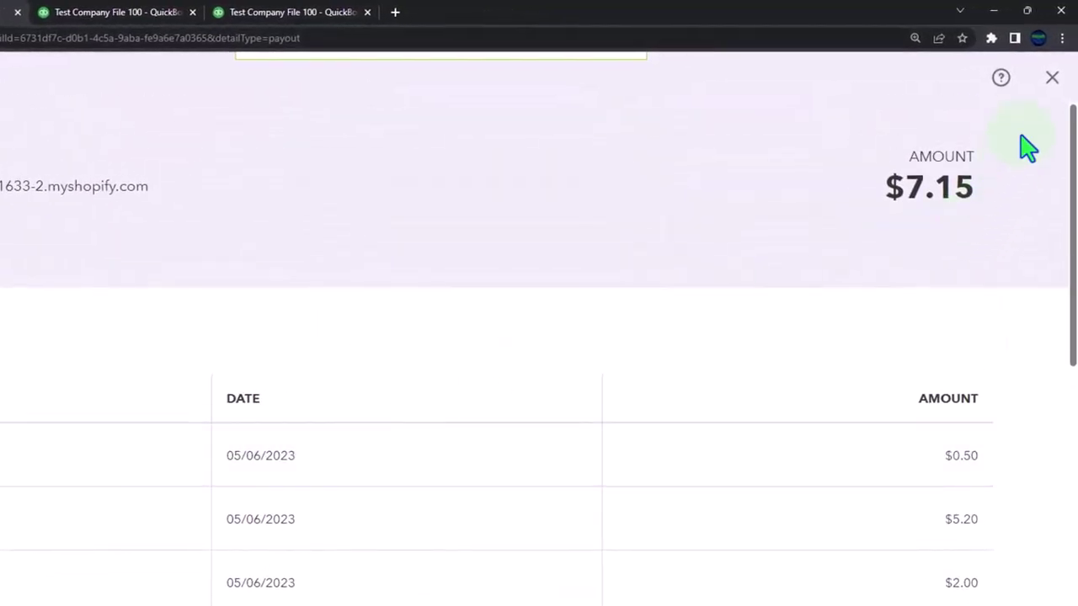
left_click(1050, 93)
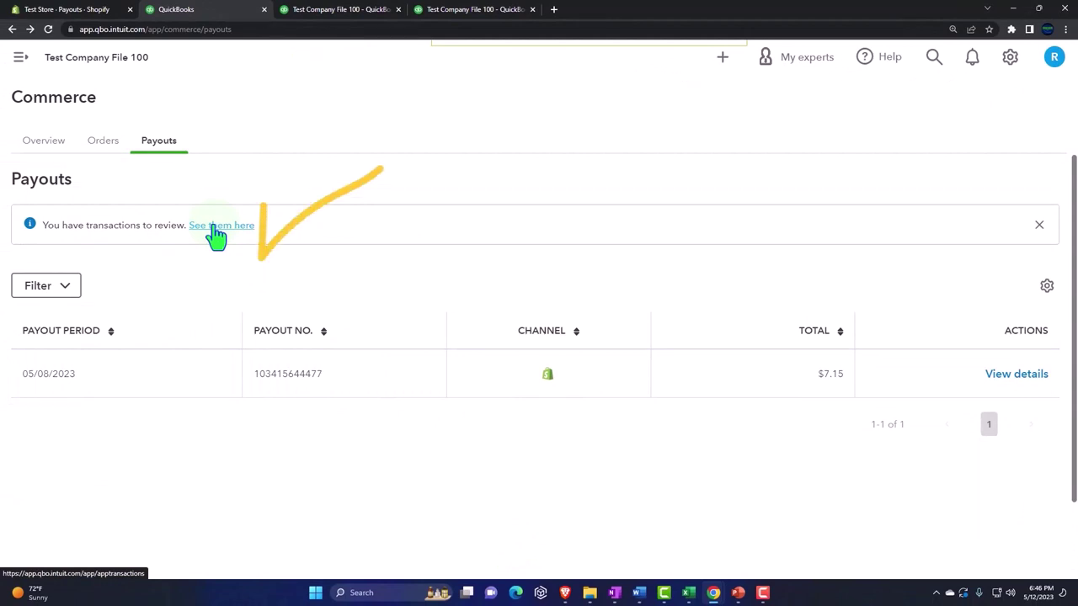
Go to the Banking section through the navigation sidebar.
left_click(212, 227)
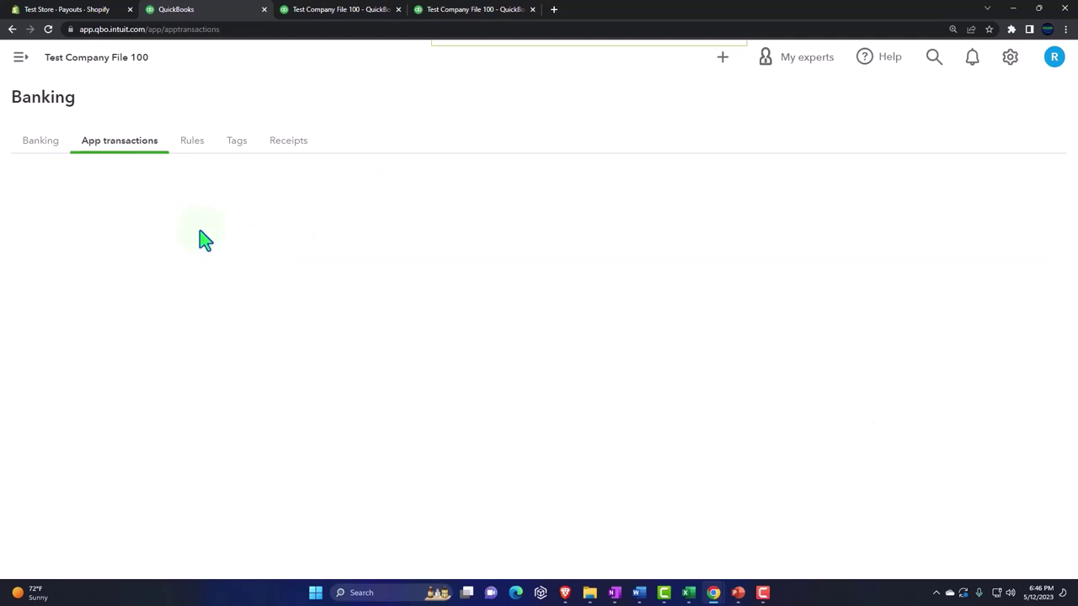
left_click(20, 58)
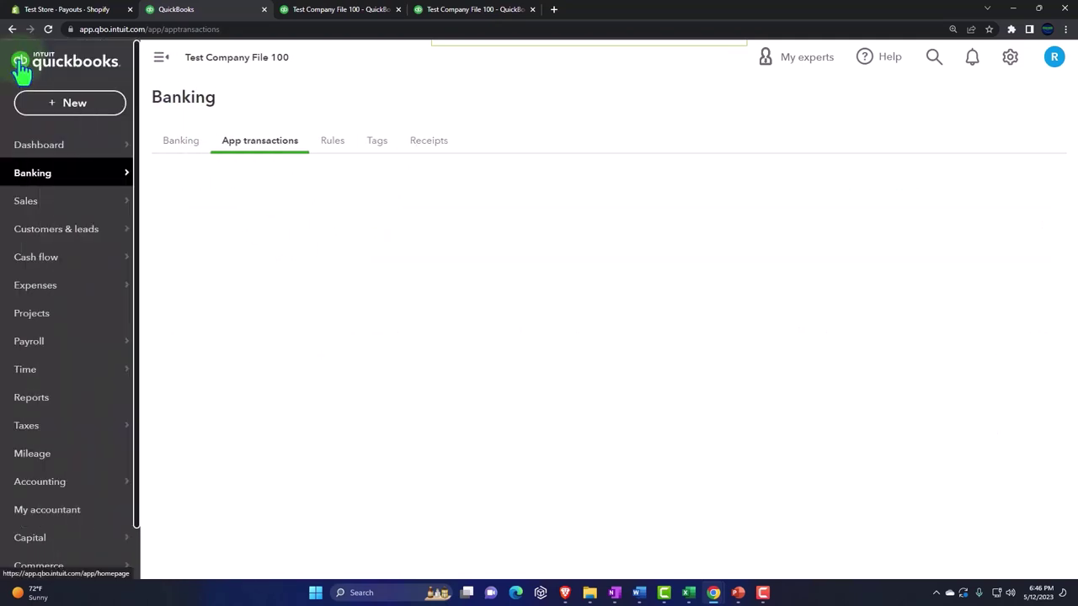
scroll(84, 497, "down", 1)
mouse_move(82, 526)
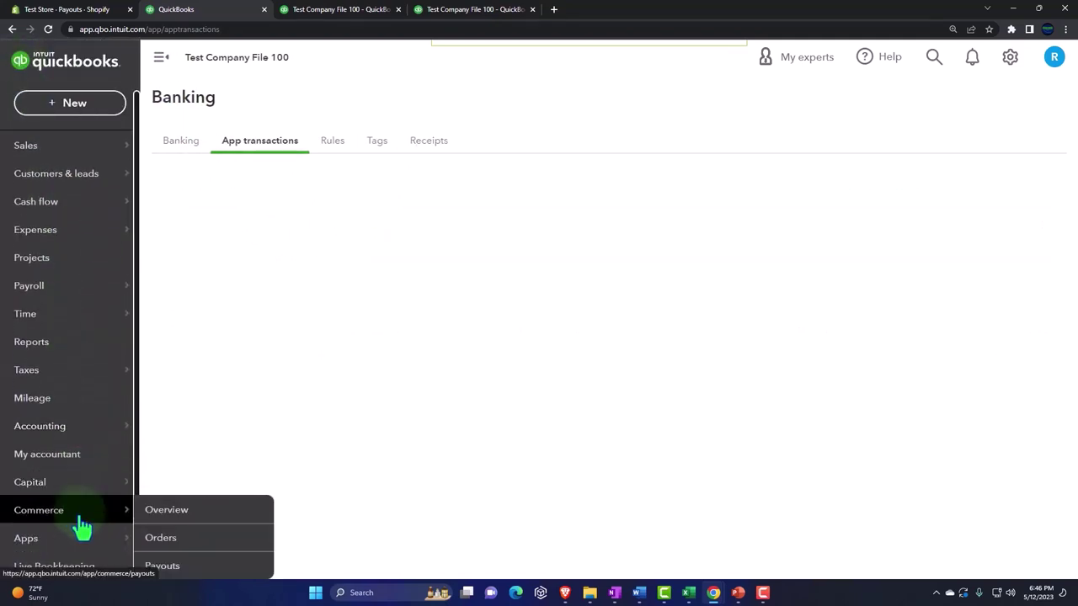
scroll(97, 337, "up", 1)
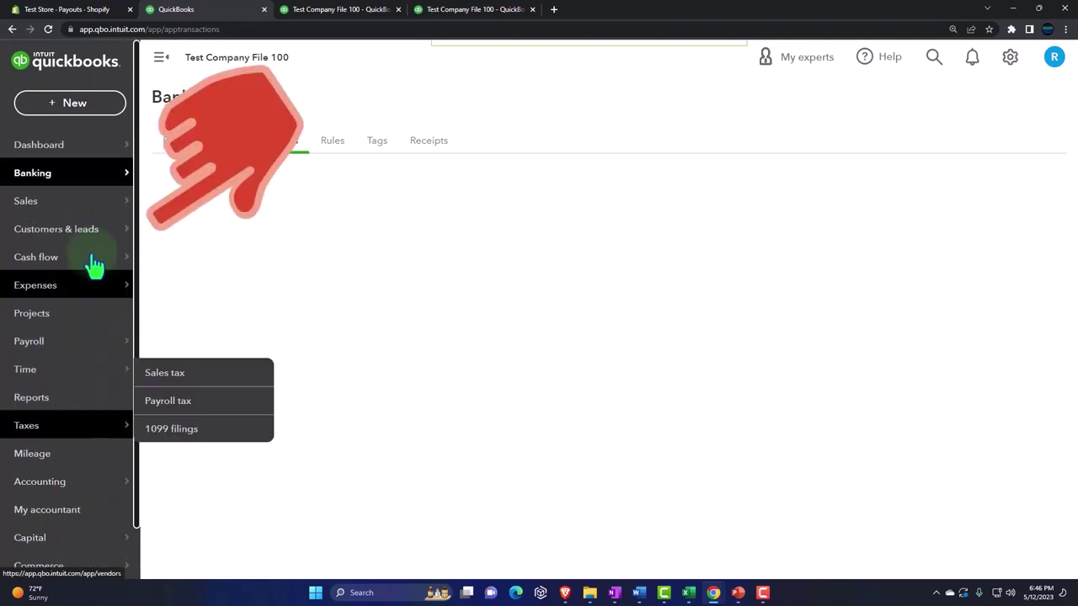
left_click(63, 189)
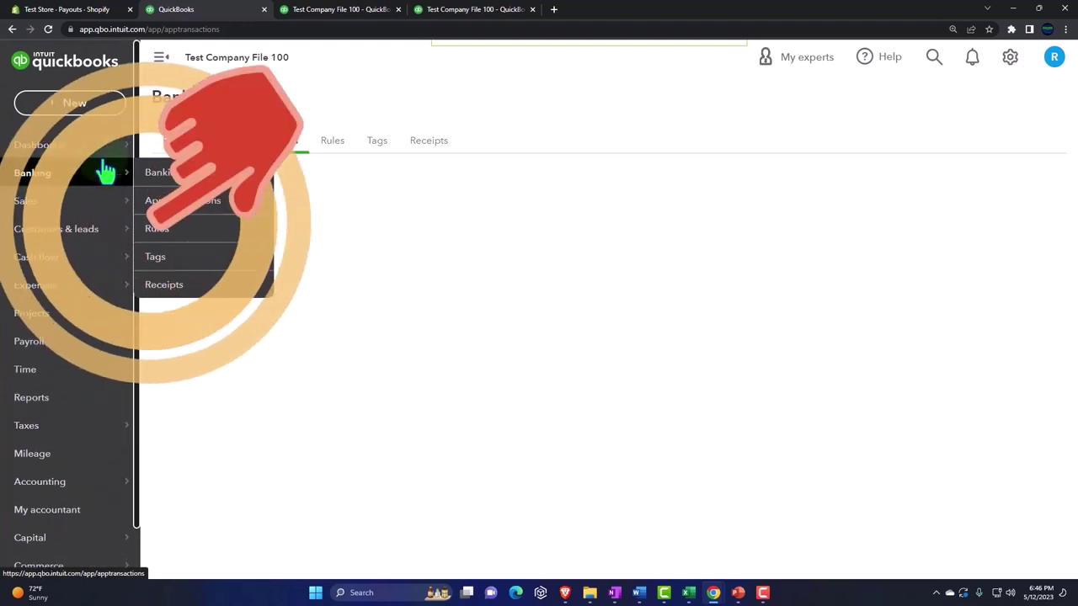
Check the PayPal Bank and Checking accounts, with nothing awaiting review, against the Shopify payouts page.
left_click(157, 64)
left_click(44, 149)
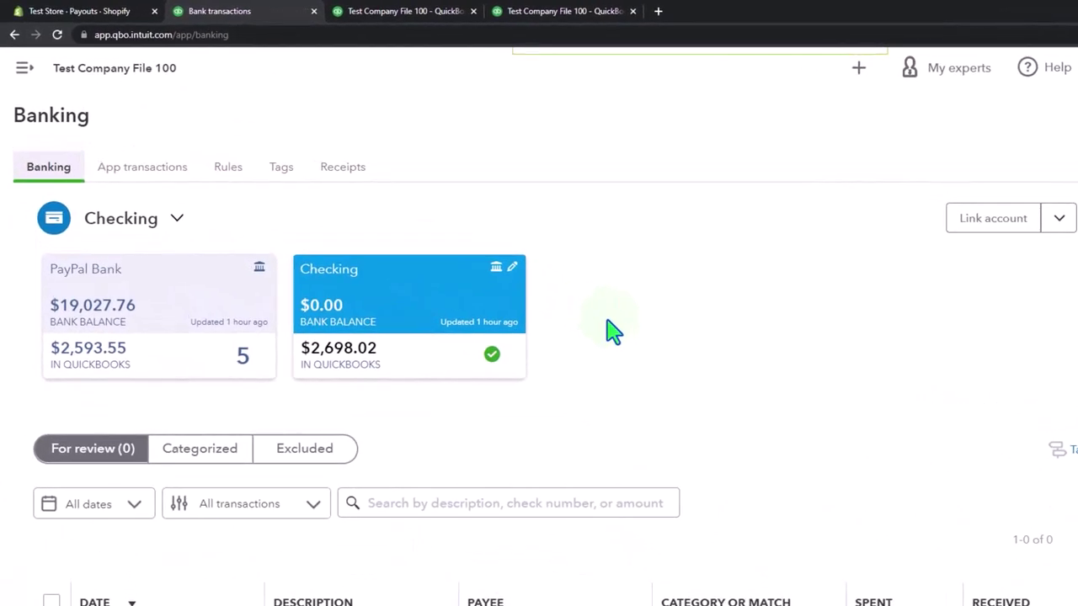
scroll(481, 303, "down", 2)
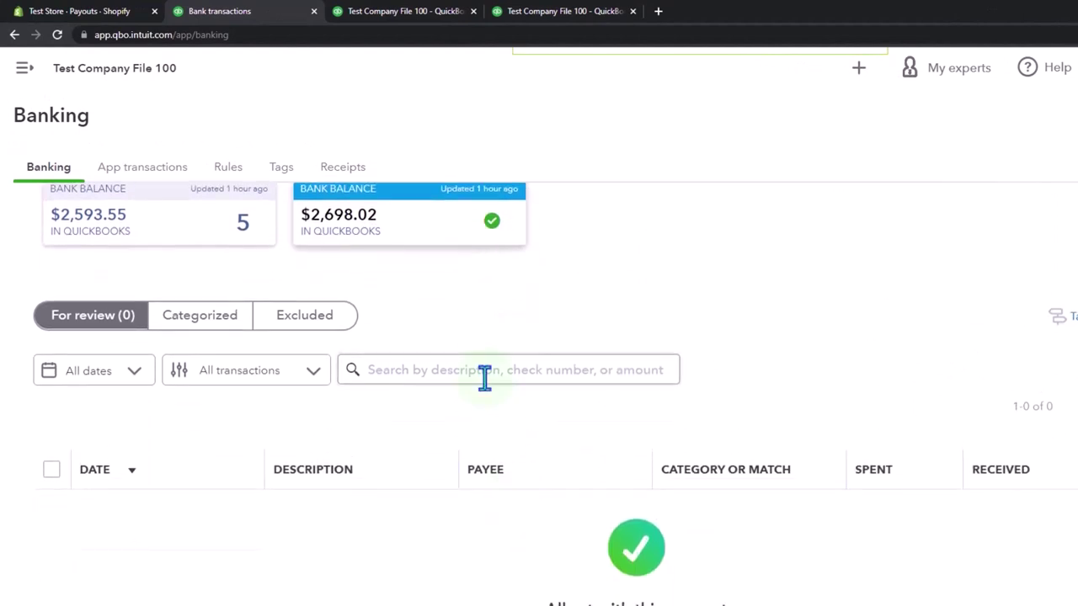
left_click(66, 13)
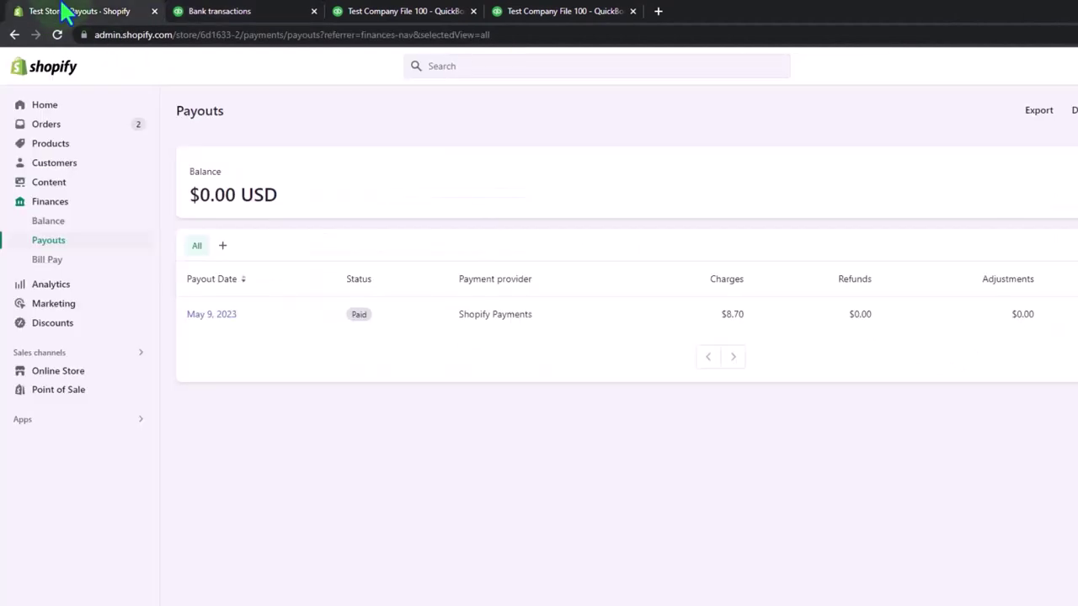
left_click(214, 11)
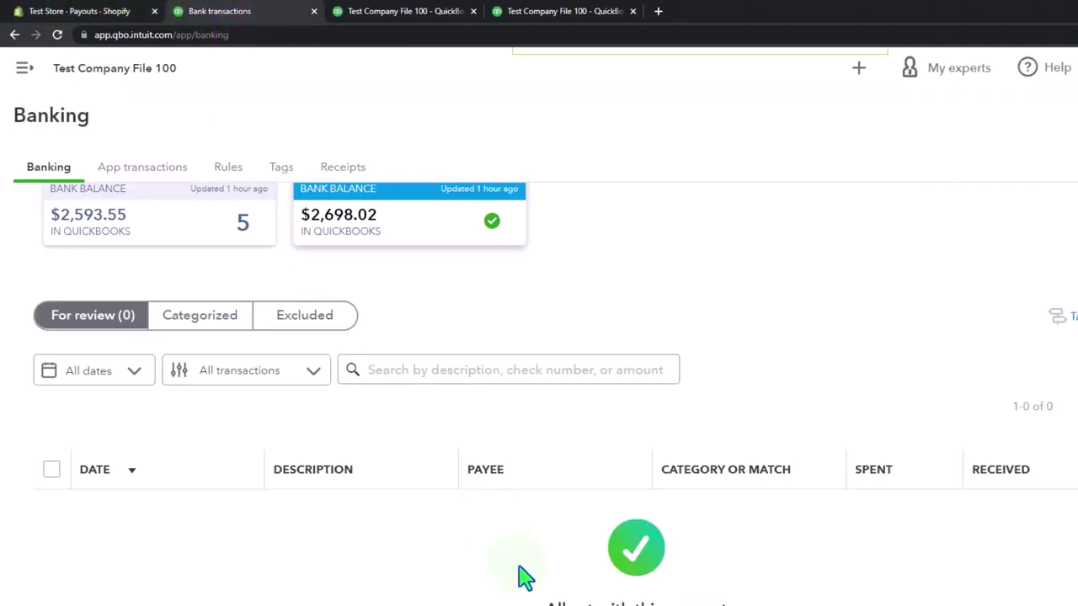
scroll(522, 577, "up", 2)
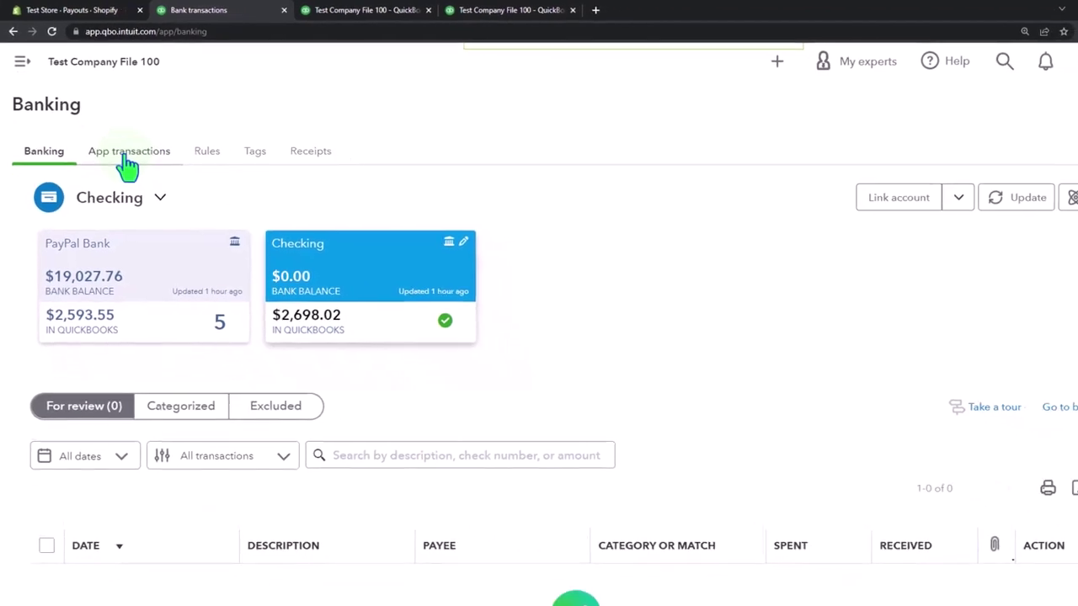
In App transactions, expand the 05/09/2023 Shopify payout: $3.80 sales, $4.90 shipping, -$1.55 fees, $7.15 deposit.
left_click(126, 158)
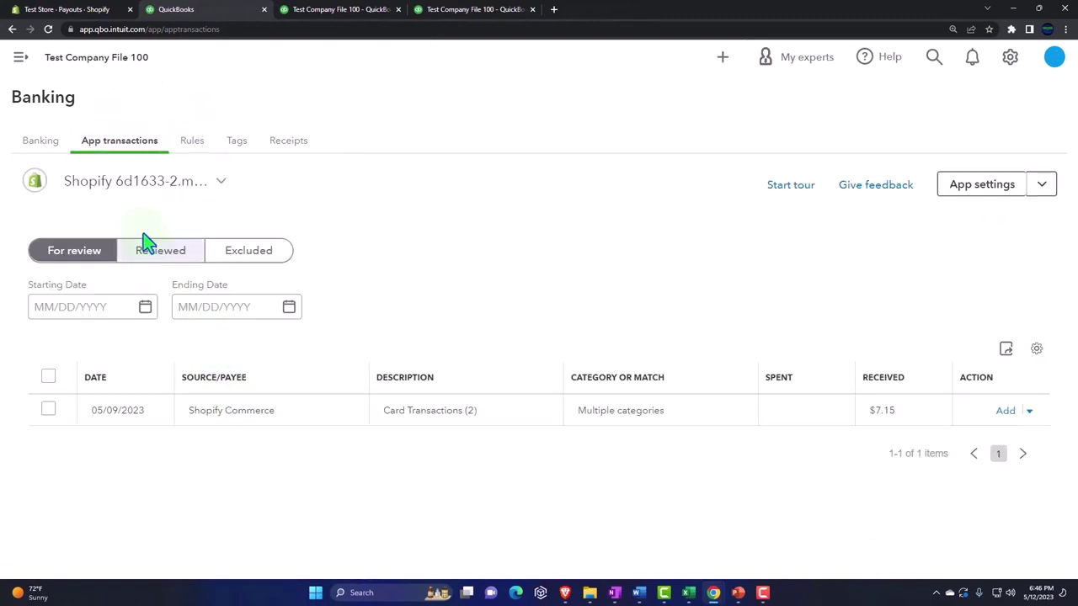
left_click(222, 182)
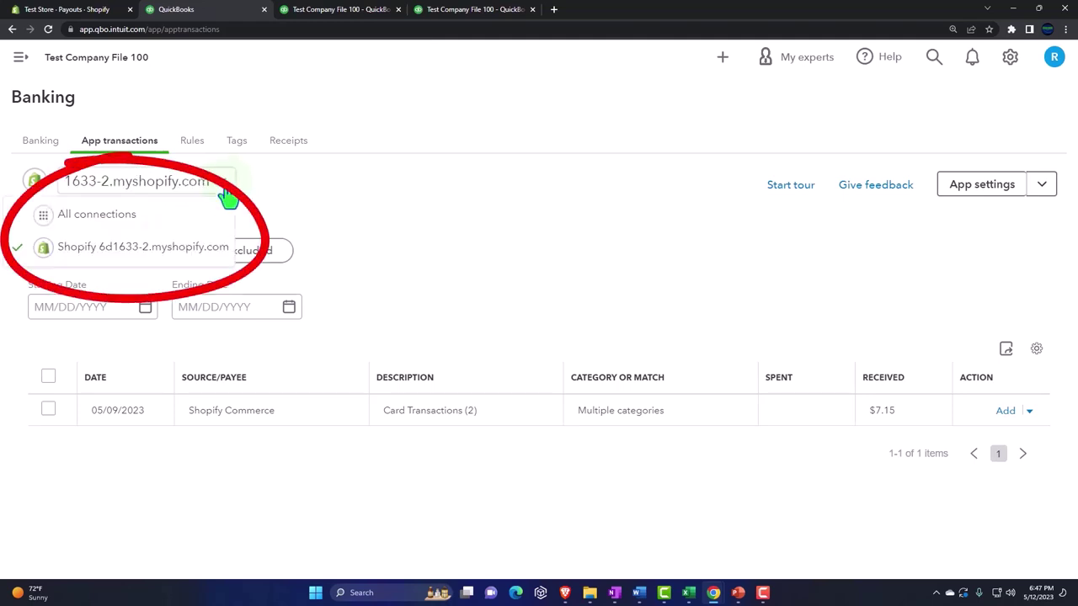
left_click(301, 193)
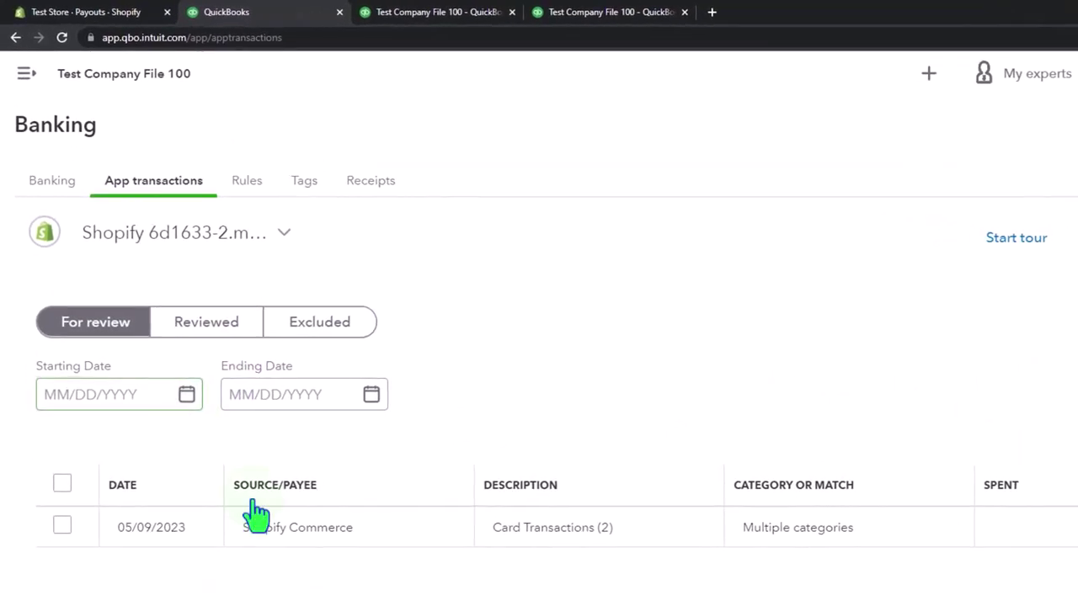
left_click(289, 529)
scroll(291, 538, "down", 2)
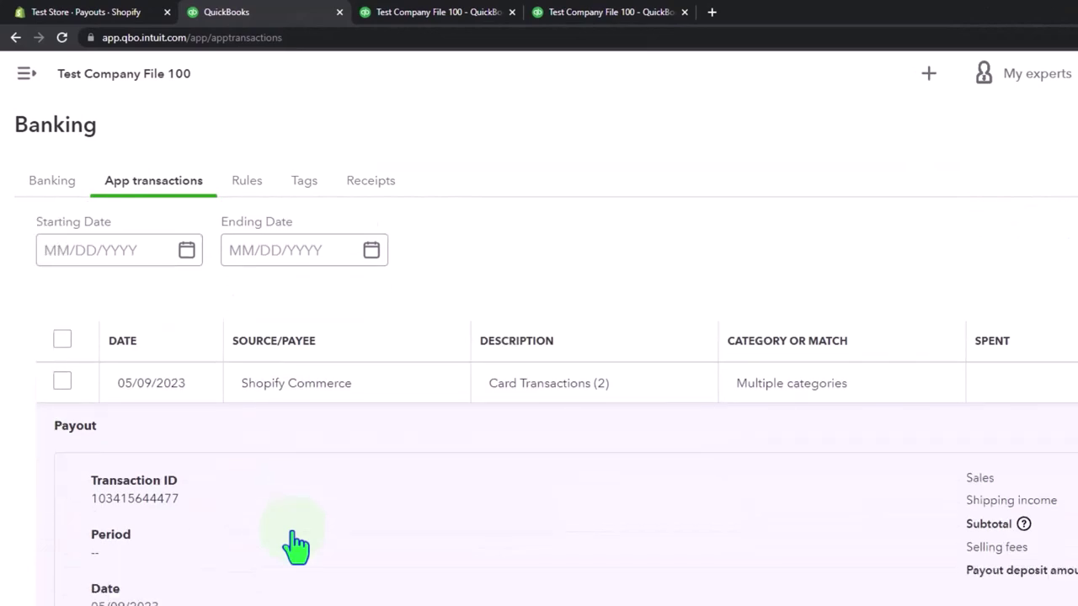
scroll(299, 543, "down", 1)
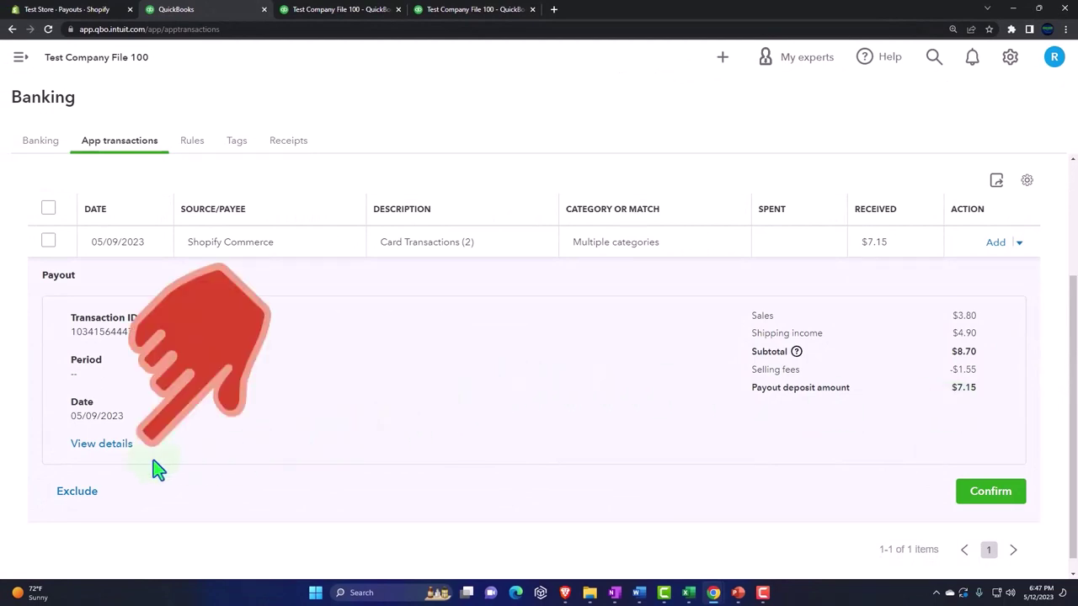
left_click(125, 453)
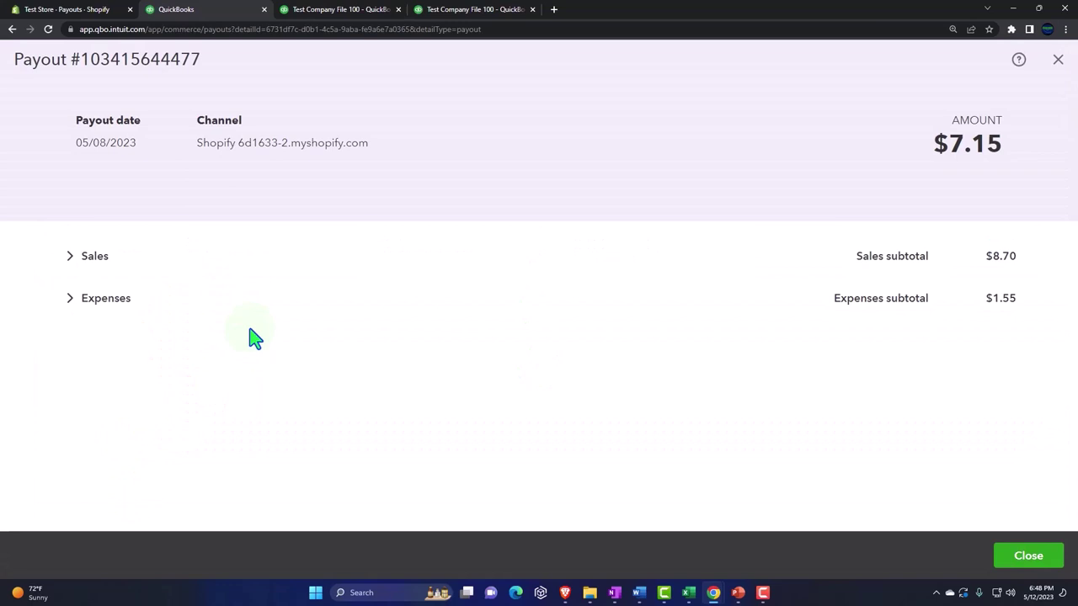
left_click(69, 261)
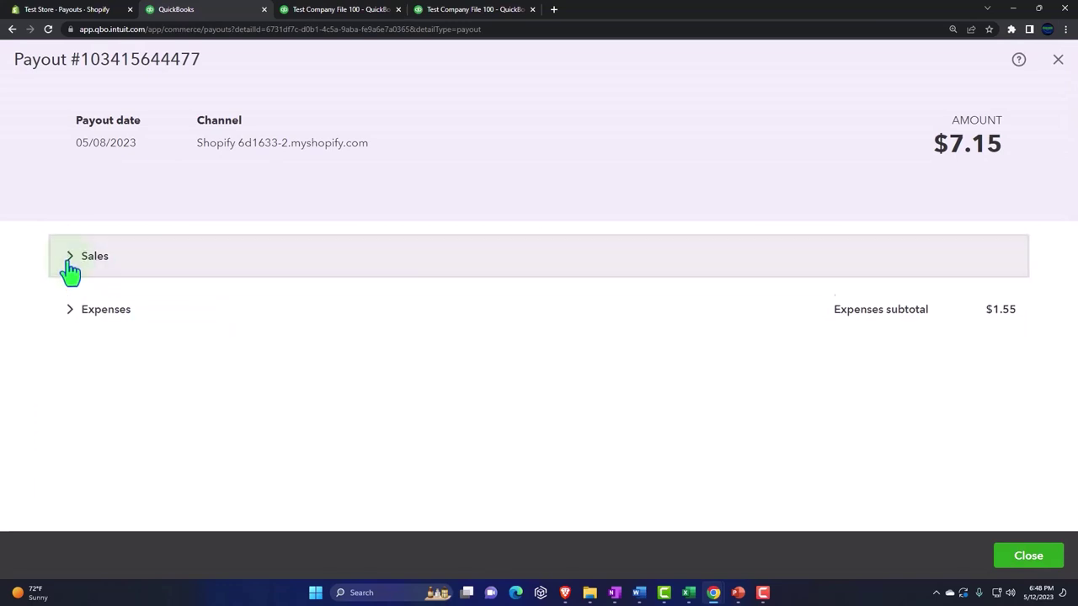
scroll(69, 272, "down", 2)
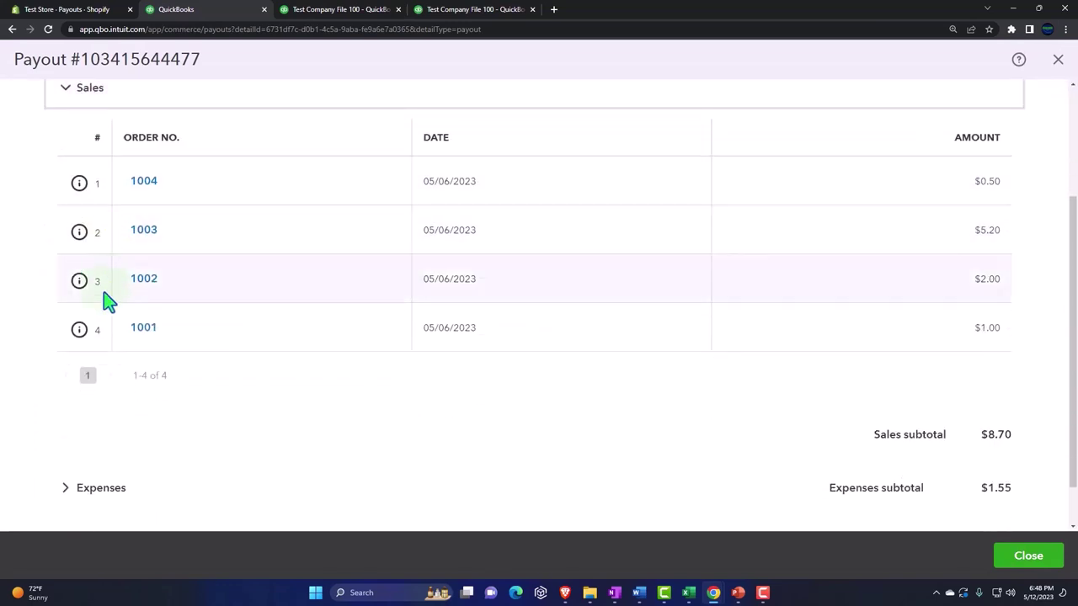
scroll(106, 308, "down", 1)
left_click(66, 438)
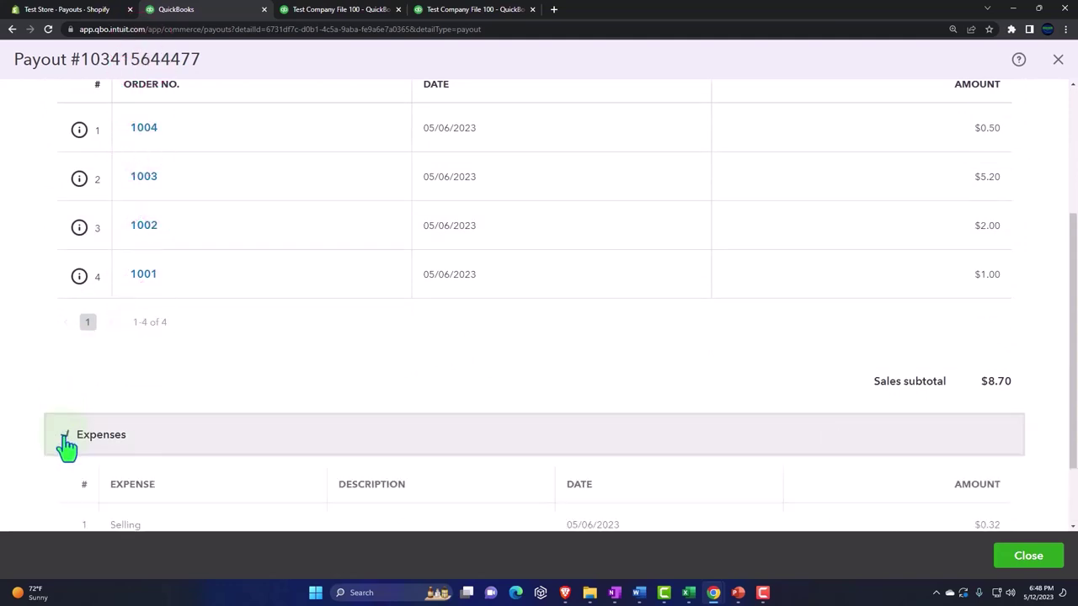
scroll(240, 445, "up", 3)
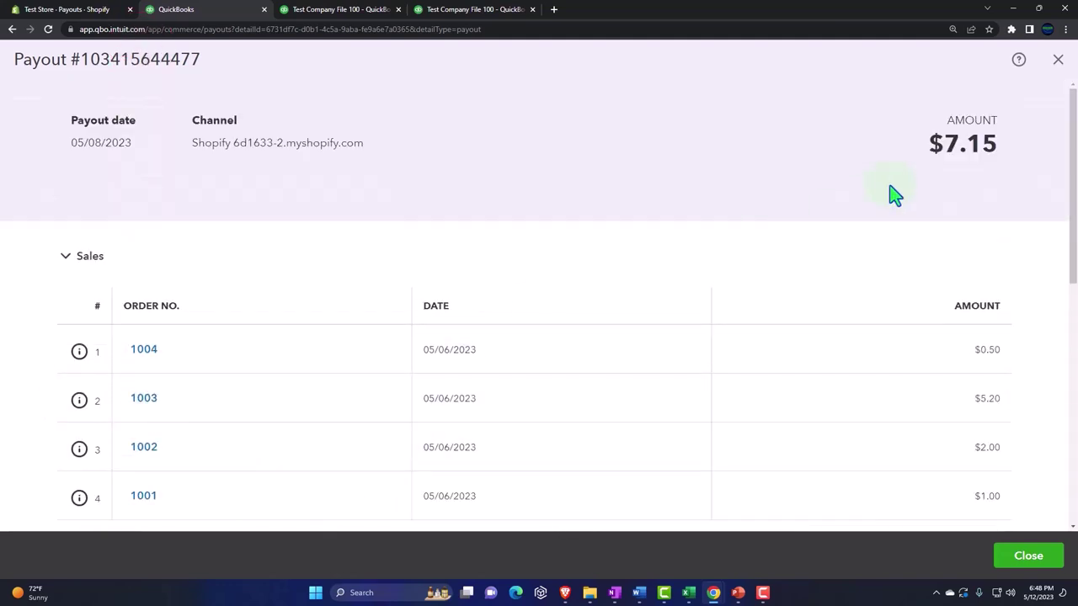
left_click(1059, 62)
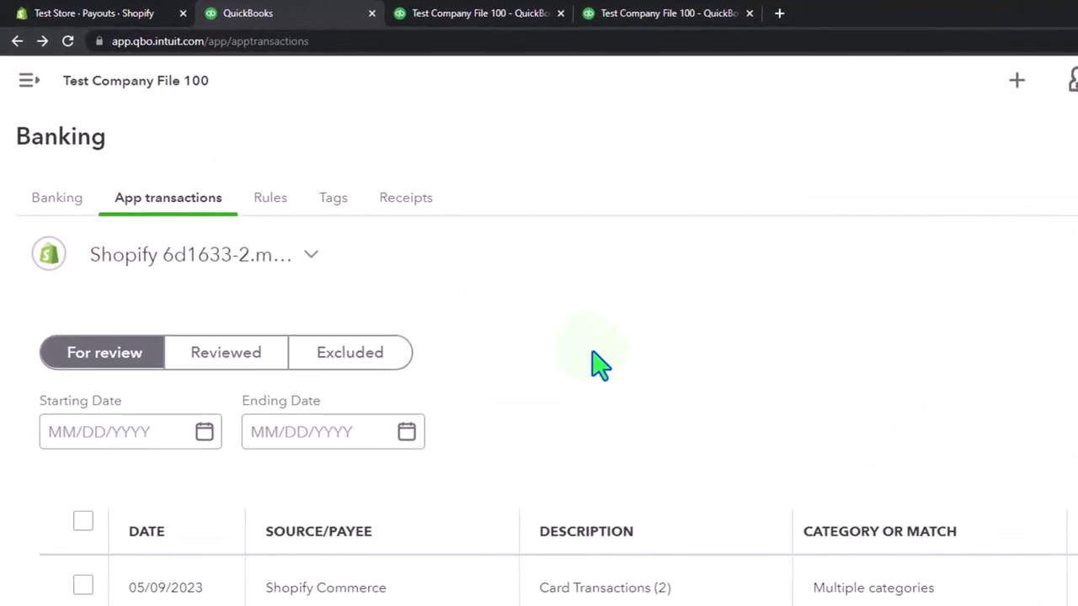
Return to the Commerce Overview ($9.70 net revenue) and open the synced Shopify connection's options.
left_click(29, 80)
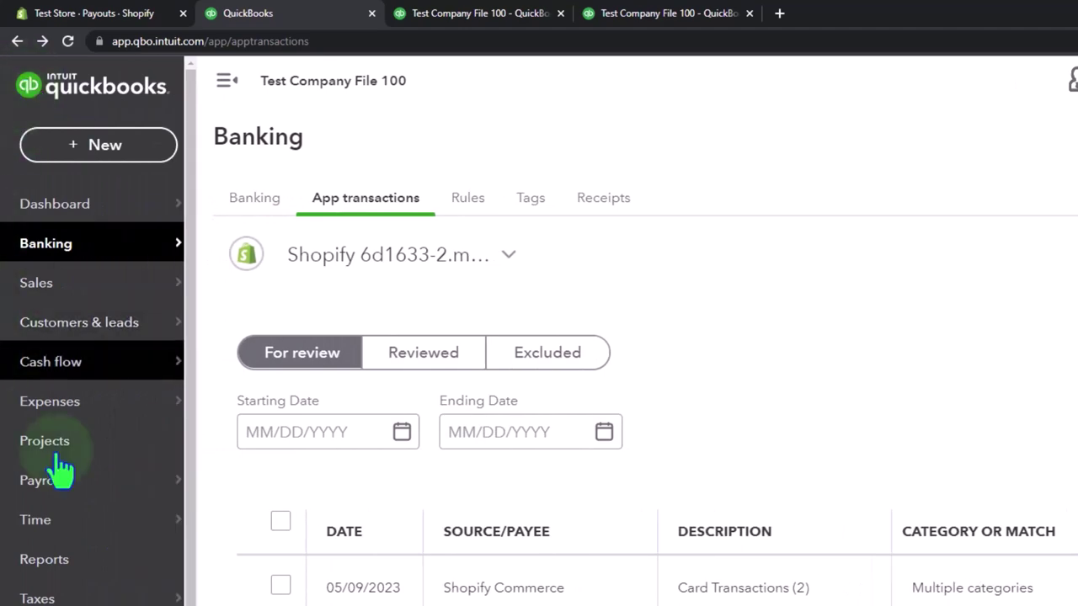
scroll(101, 517, "down", 1)
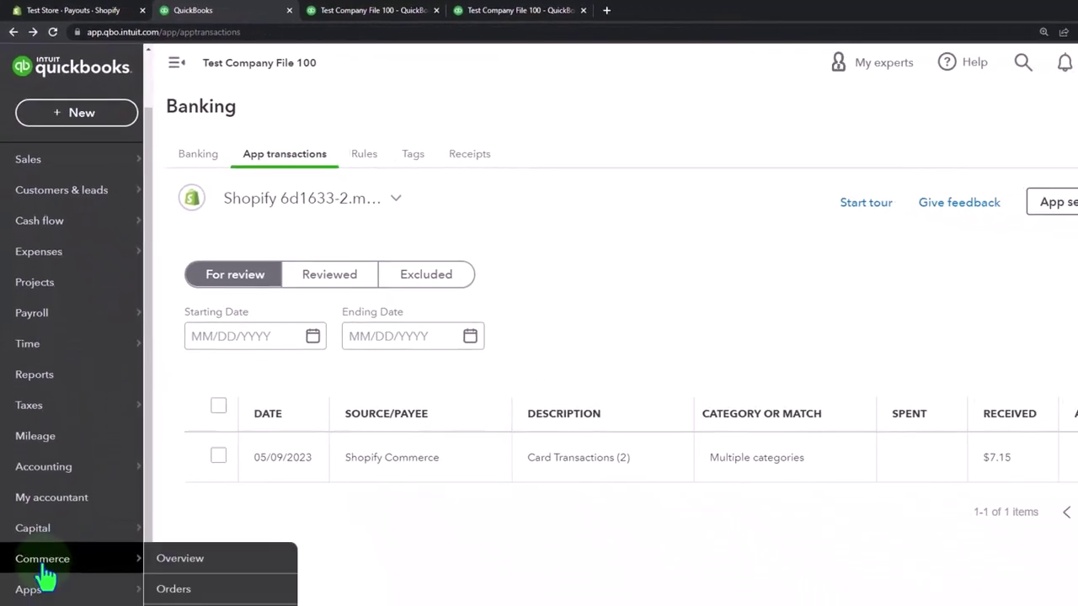
left_click(40, 560)
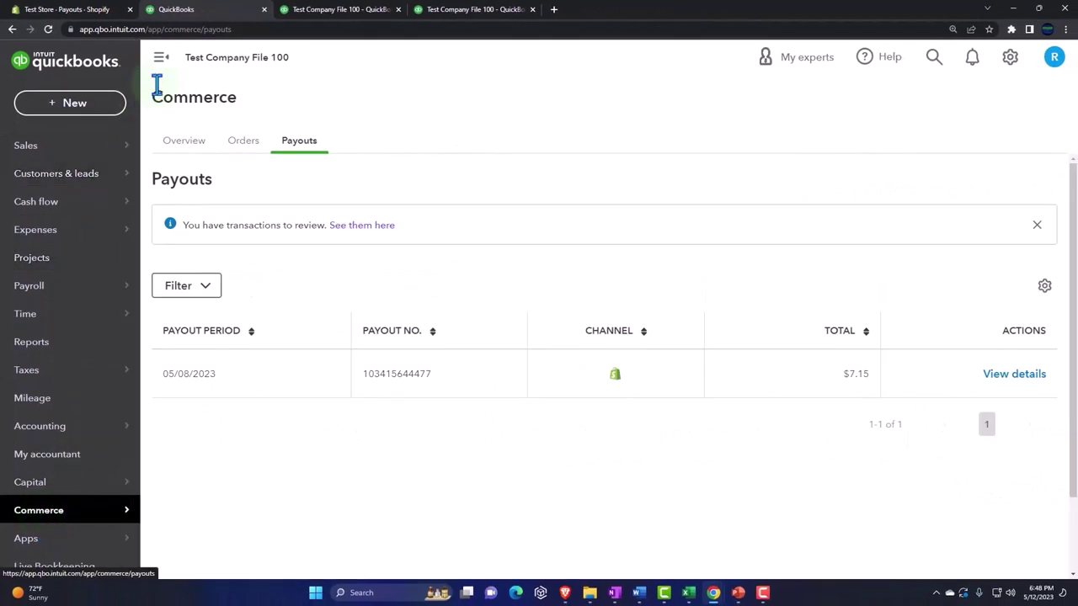
left_click(160, 58)
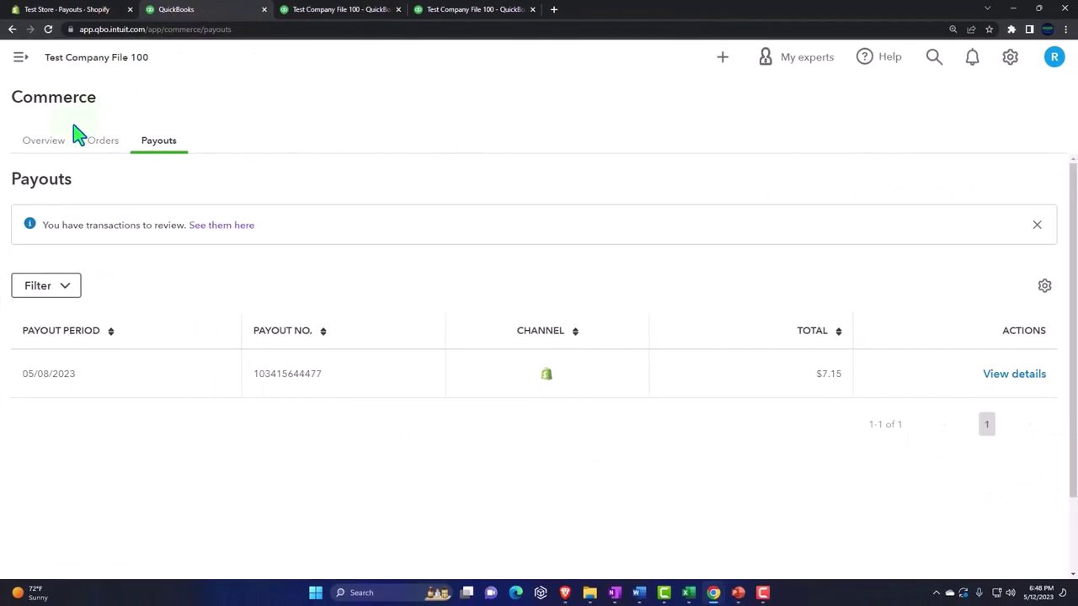
left_click(46, 145)
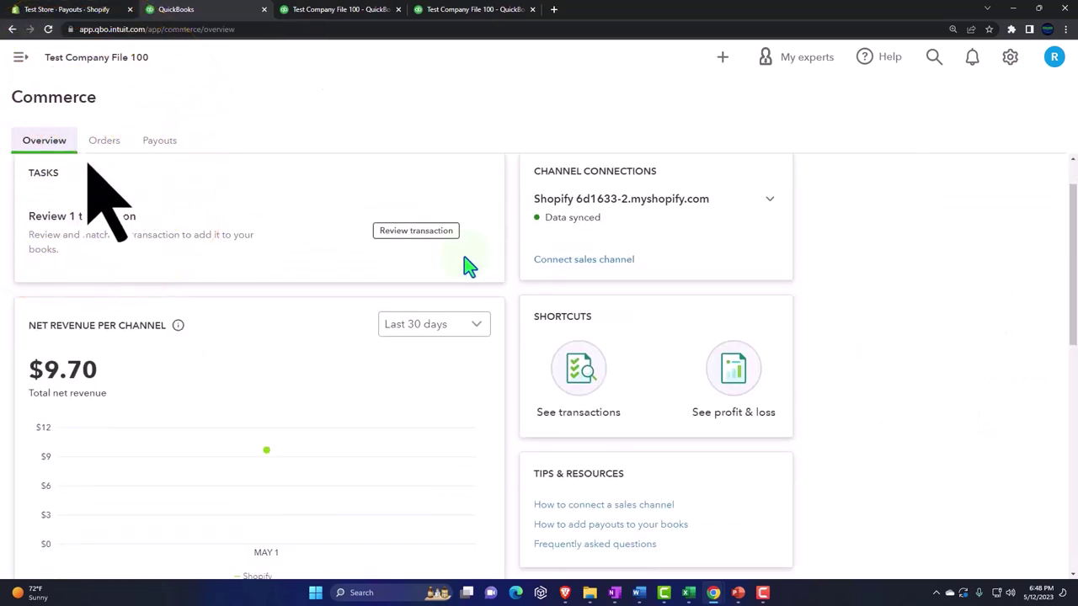
scroll(466, 268, "down", 1)
scroll(466, 269, "up", 1)
scroll(466, 267, "up", 1)
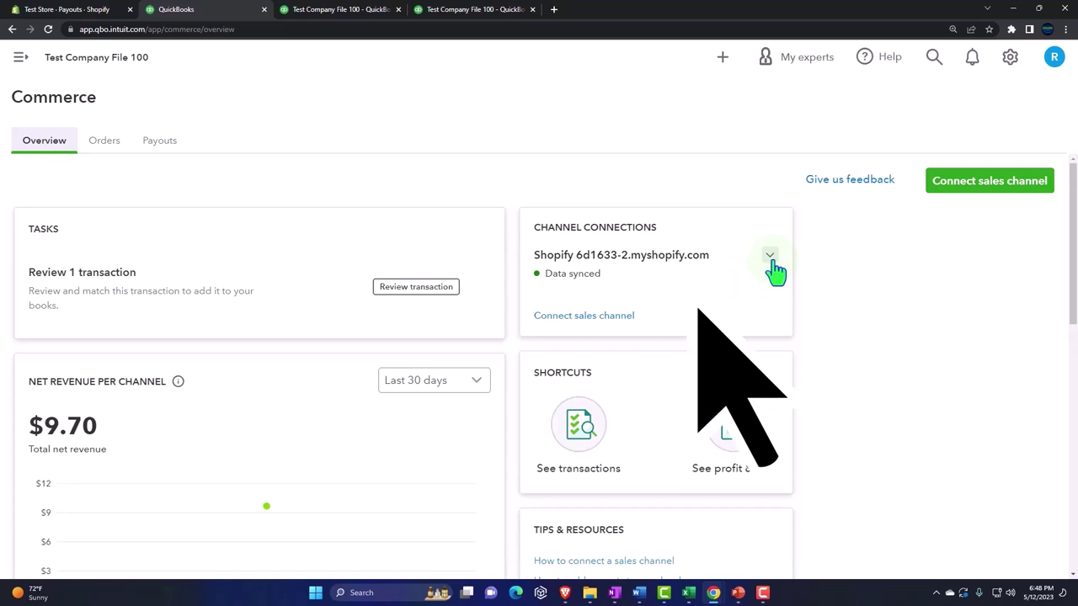
left_click(770, 257)
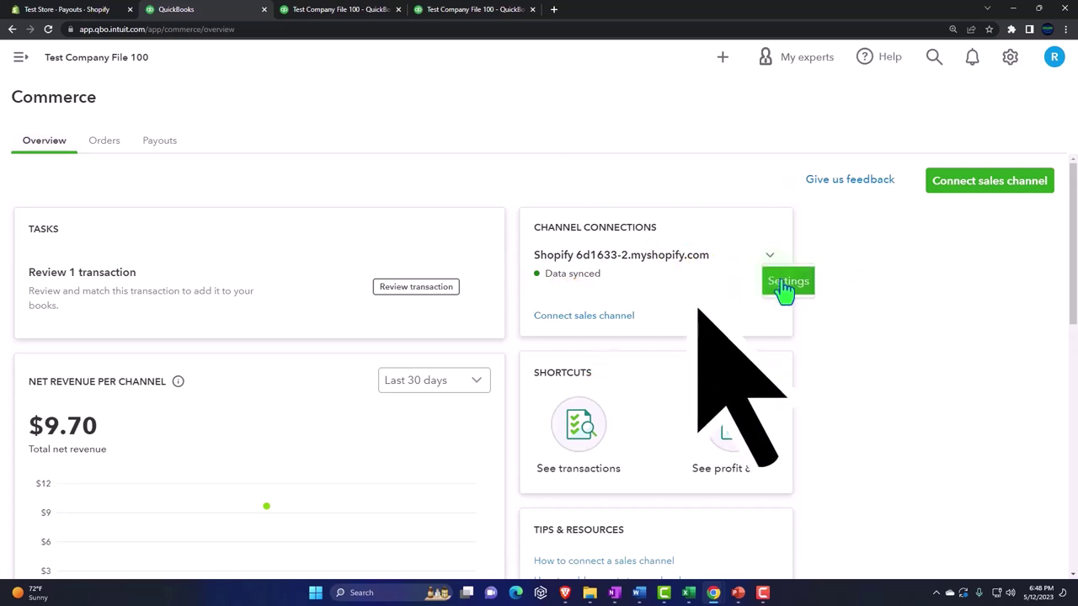
Open the Shopify connection settings (Checking account) and try switching payout confirmation from Manual to Automatic.
left_click(783, 286)
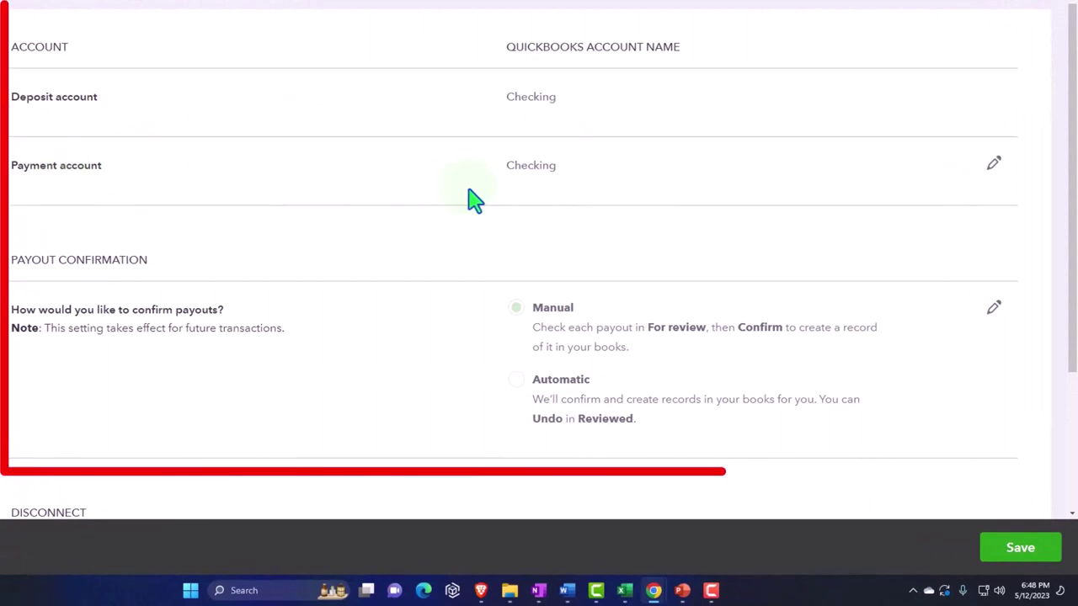
scroll(223, 269, "down", 1)
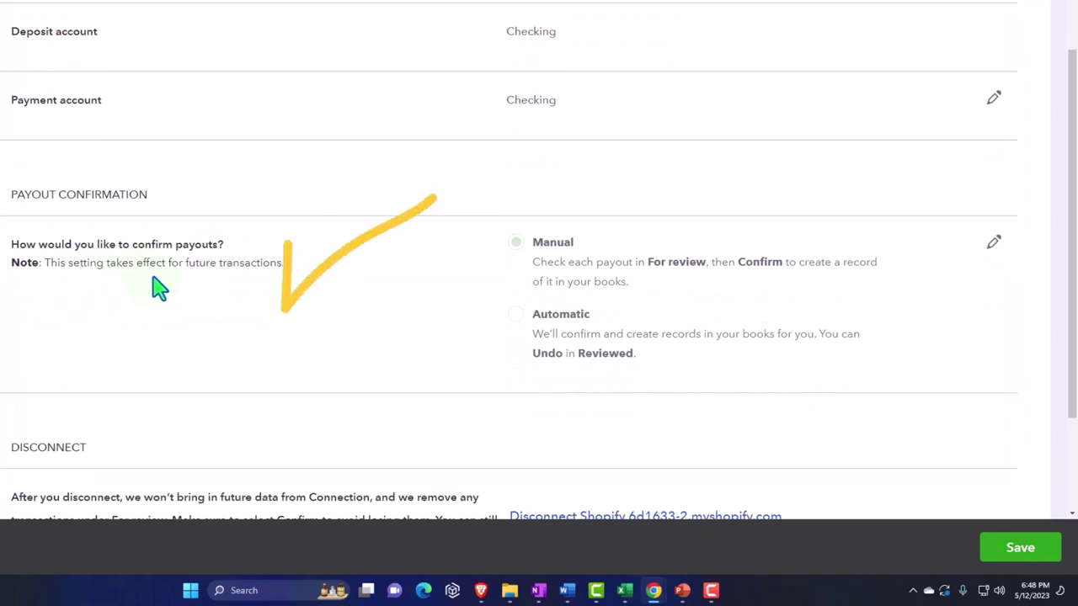
scroll(229, 286, "down", 1)
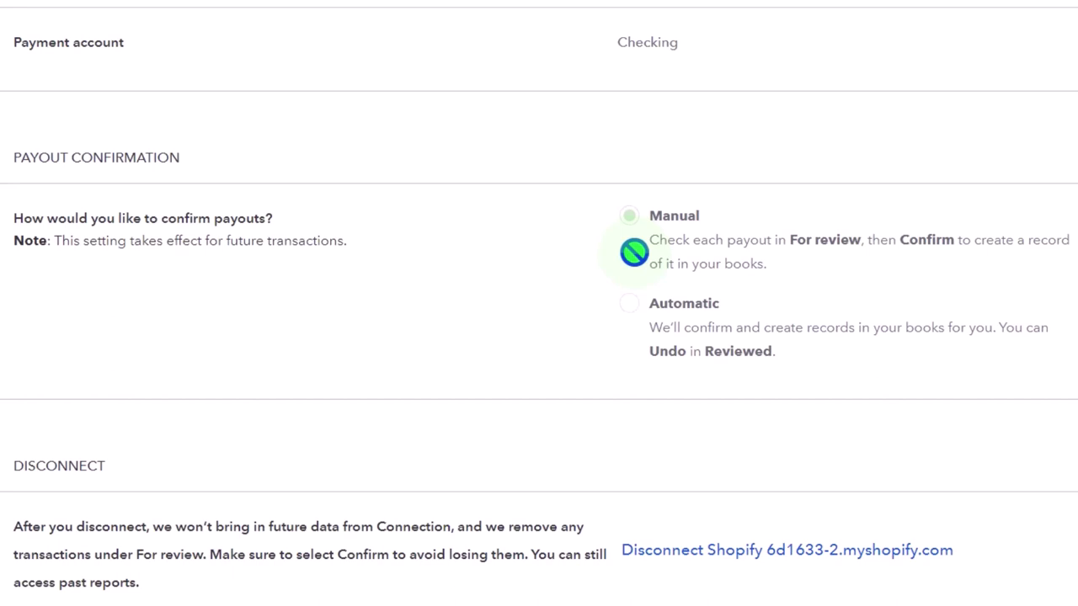
left_click(629, 300)
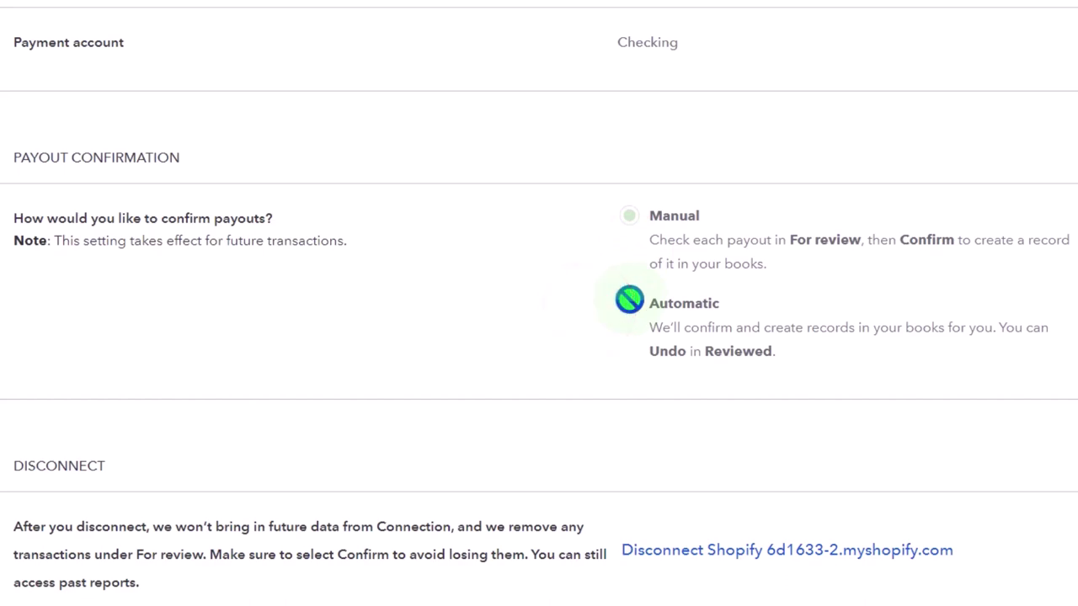